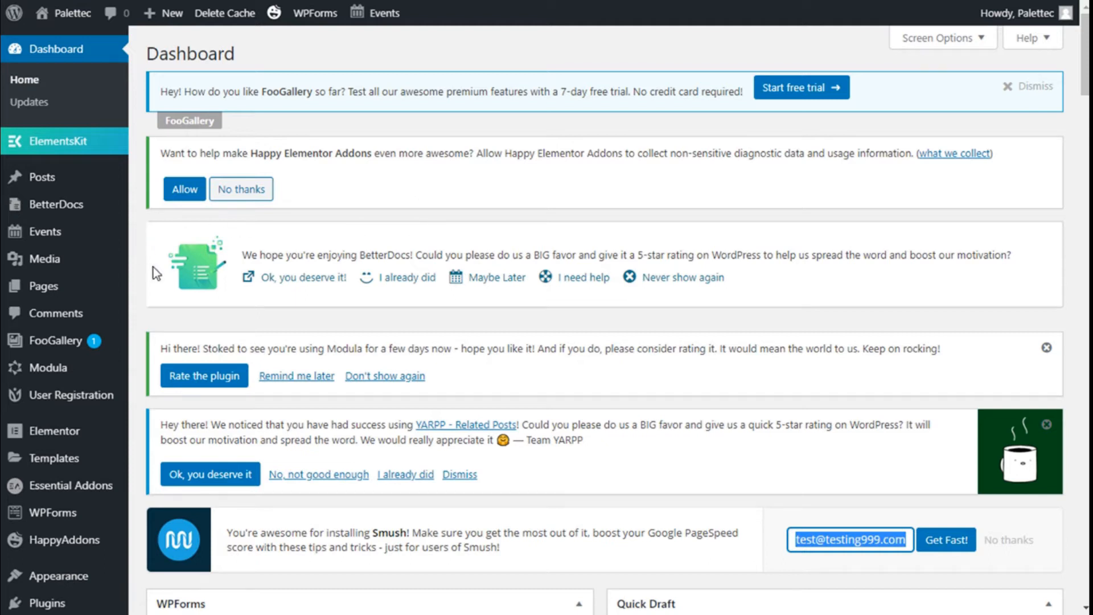
Open the page for adding new plugins to the site.
scroll(92, 311, "down", 4)
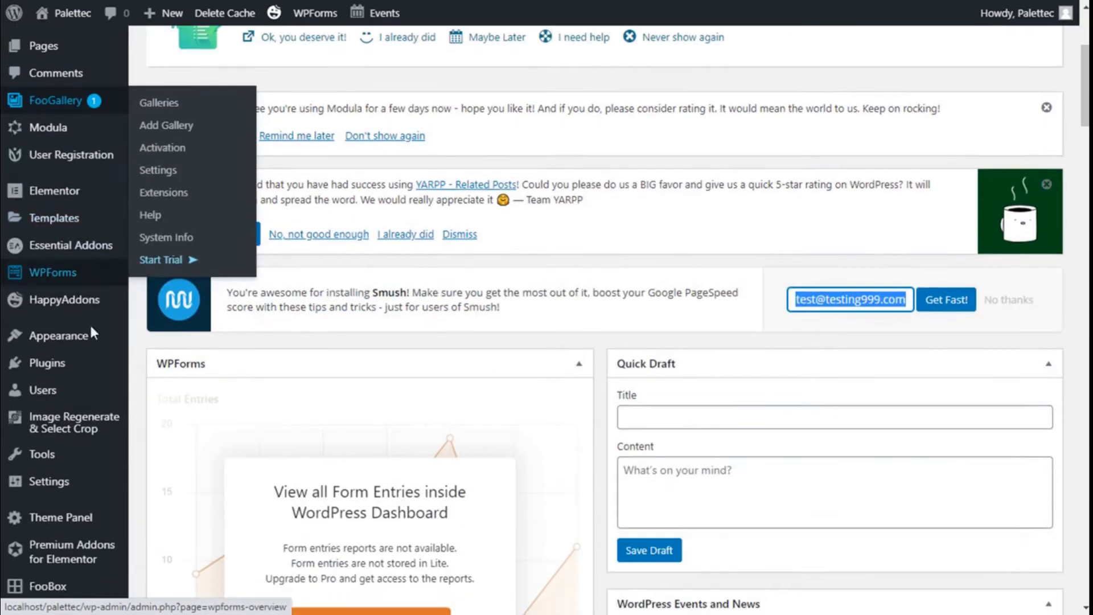
mouse_move(90, 362)
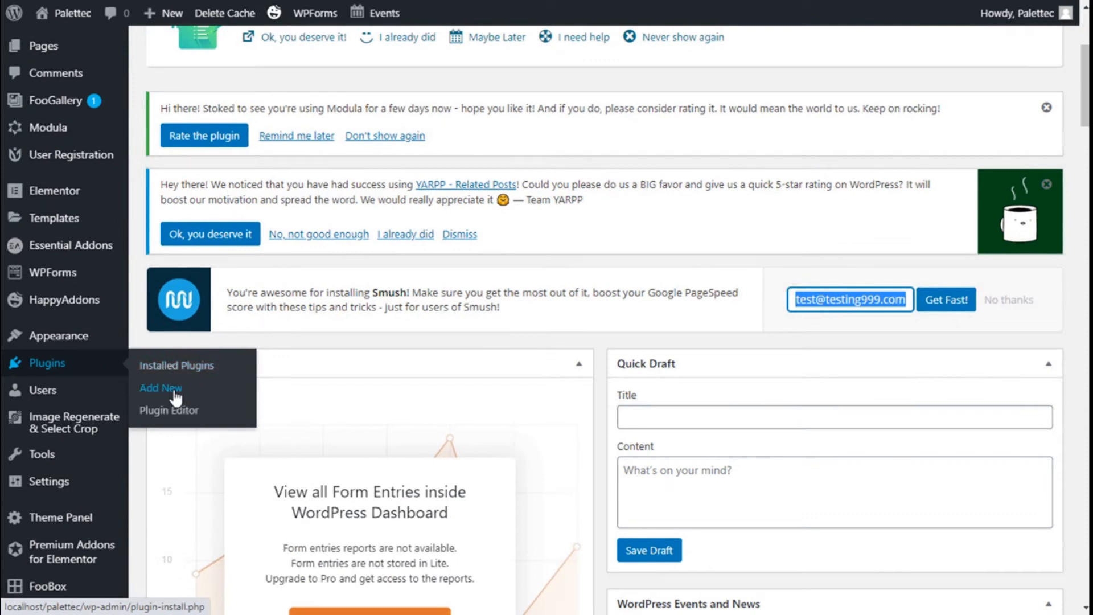
left_click(176, 392)
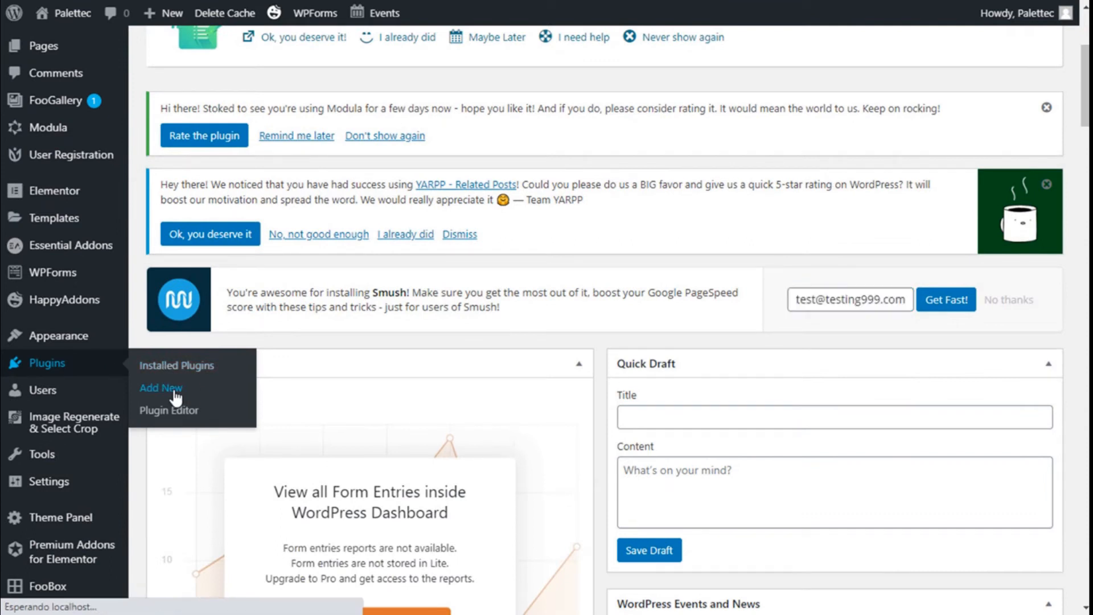
Search the plugin directory for "pretty links".
scroll(915, 454, "down", 3)
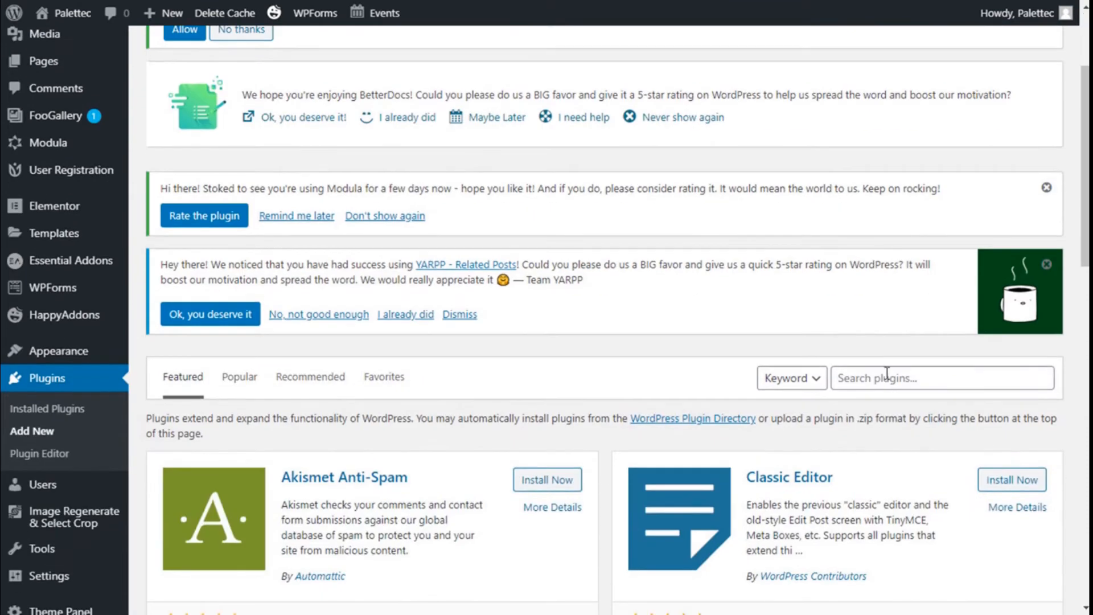
left_click(886, 373)
type("p")
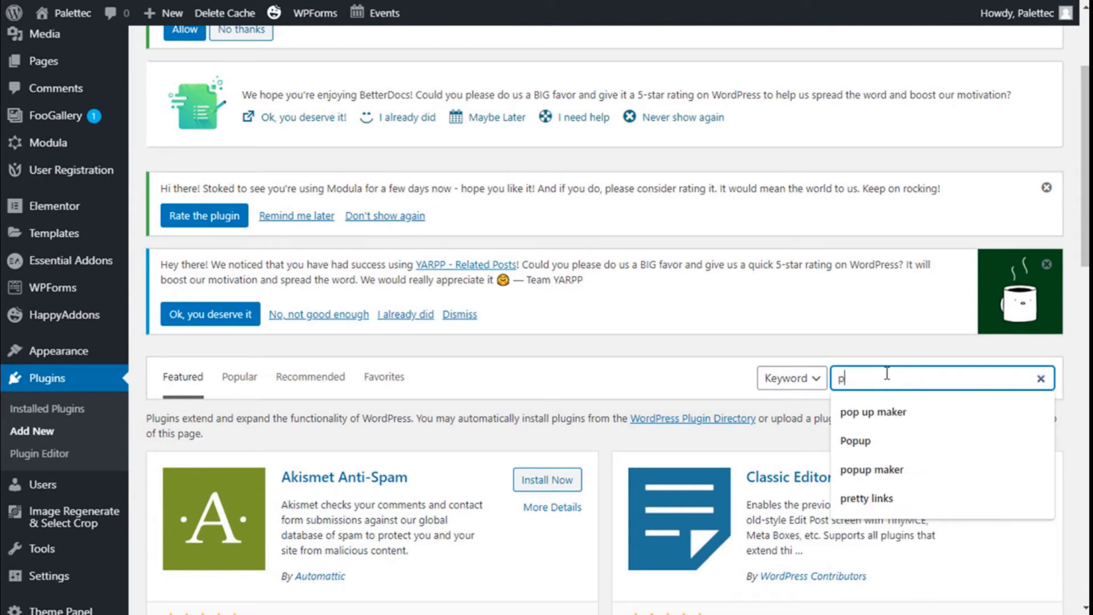
type("er")
key("BackSpace")
key("BackSpace")
type("rett")
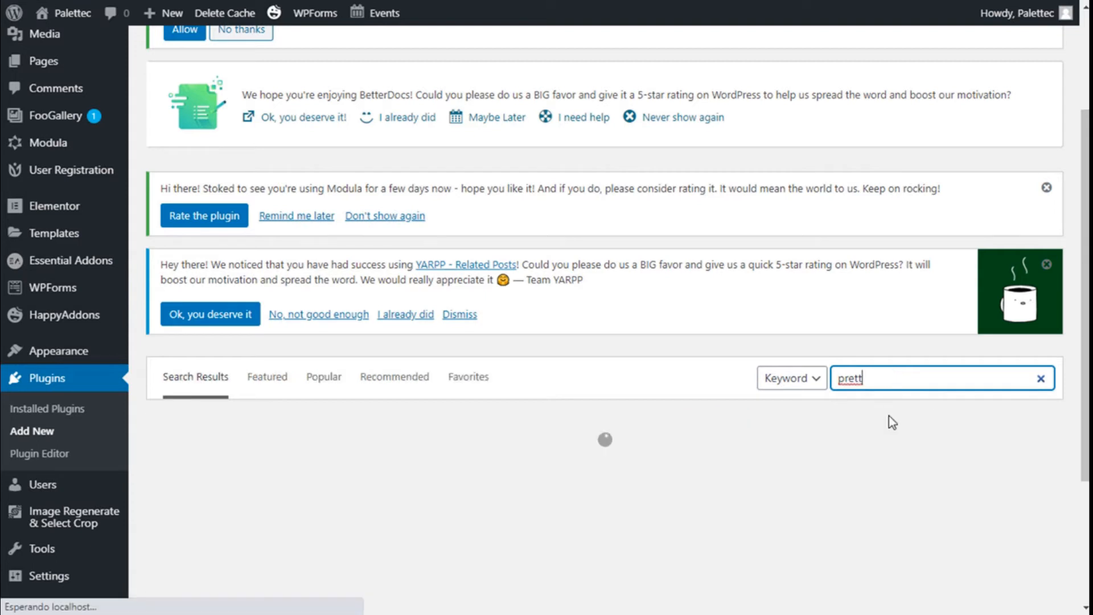
type("y links")
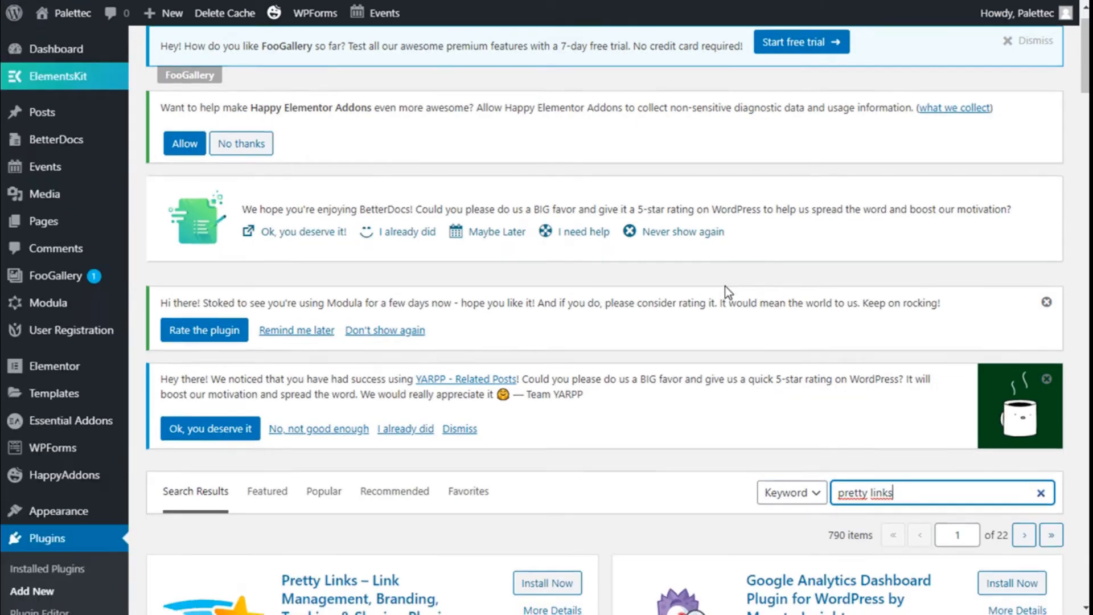
Install and activate the plugin "Pretty Links – Link Management, Branding, Tracking & Sharing Plugin".
scroll(725, 286, "down", 5)
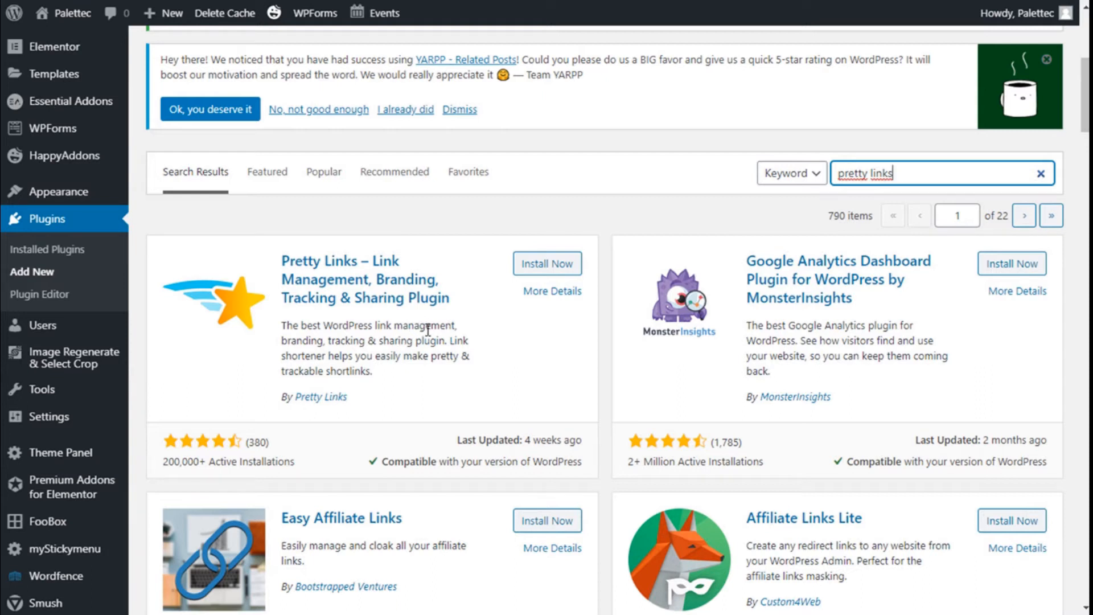
left_click(540, 267)
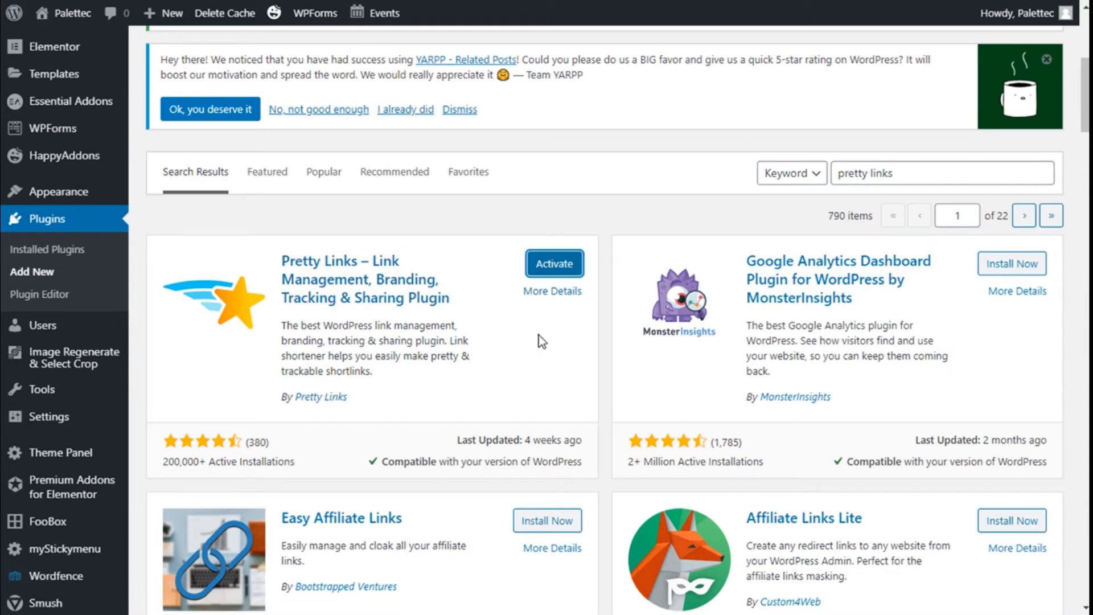
left_click(547, 270)
scroll(529, 350, "down", 2)
scroll(529, 350, "down", 3)
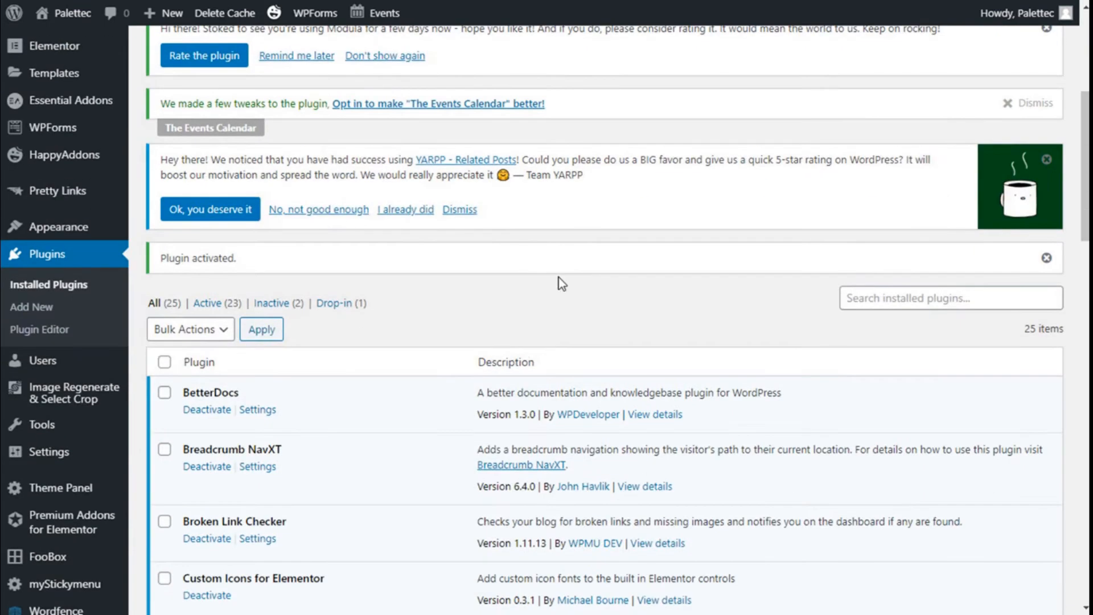
Open the Pretty Links options page at its default link options.
scroll(17, 123, "up", 3)
mouse_move(51, 362)
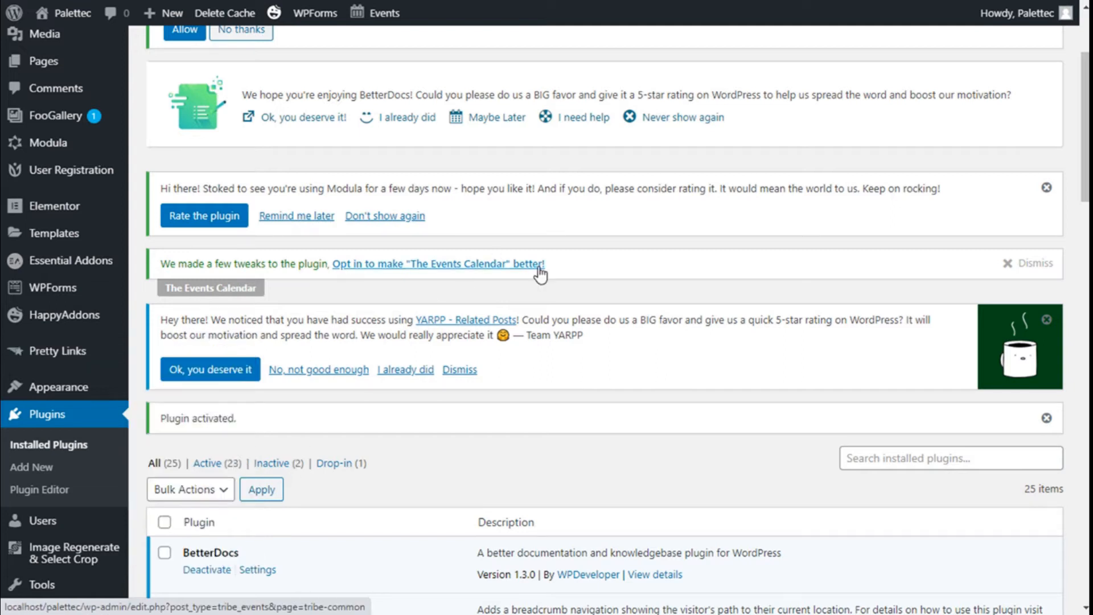
scroll(540, 273, "down", 8)
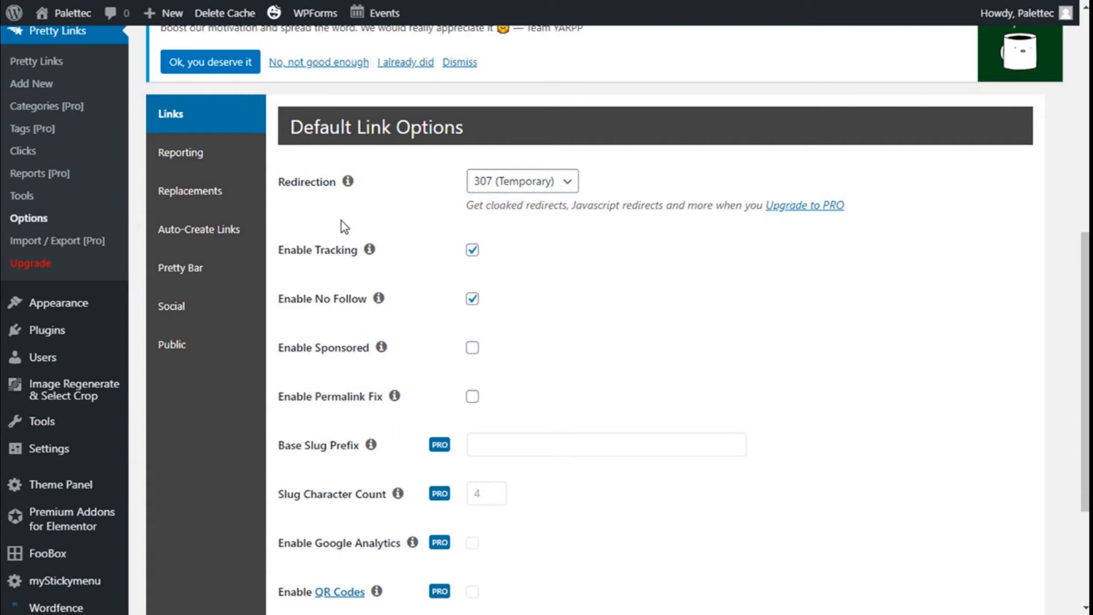
Read the help for the default Redirection option and review its available redirect types without changing the selection.
left_click(347, 182)
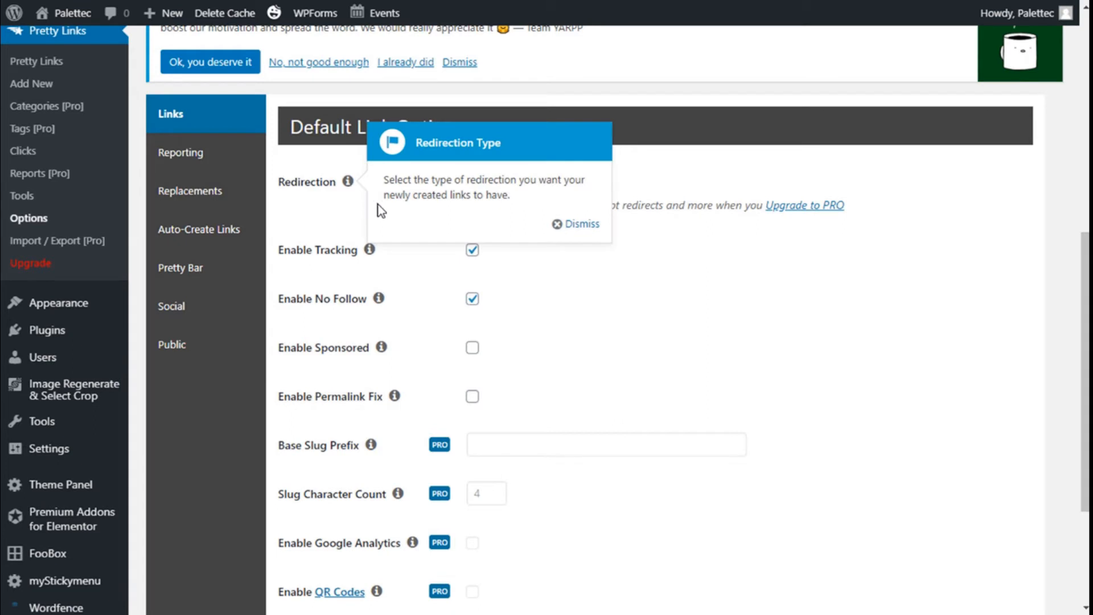
left_click(565, 227)
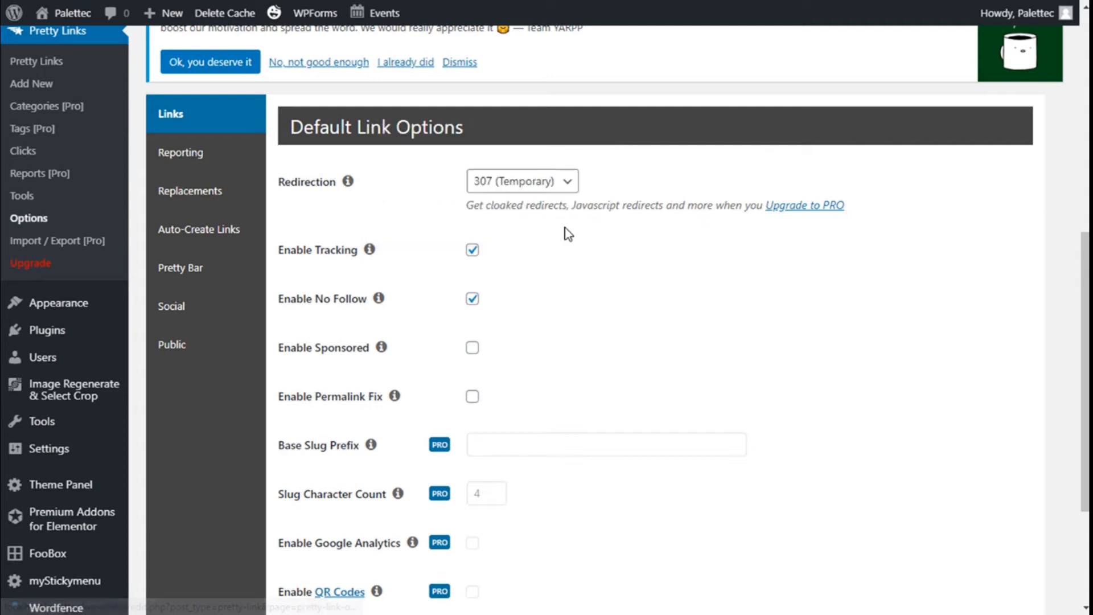
left_click(531, 189)
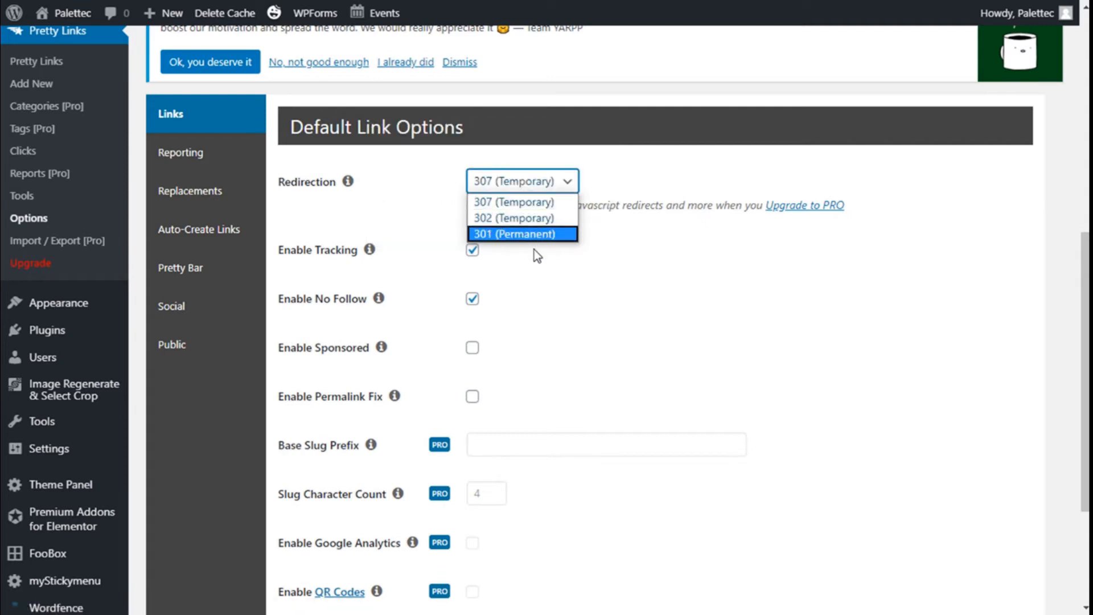
left_click(631, 235)
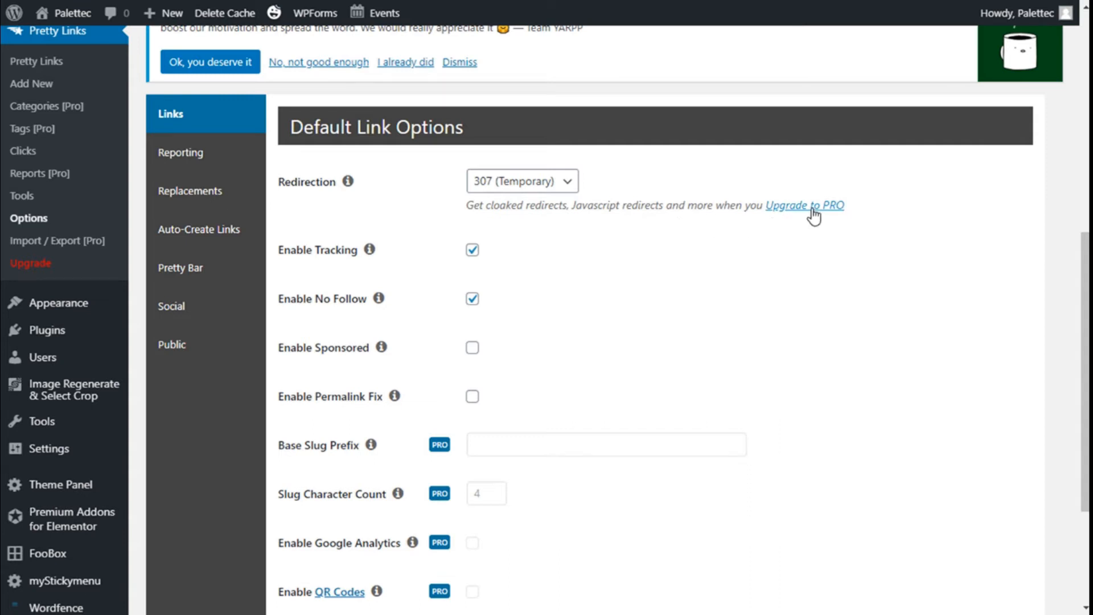
Read the help notes for the Enable Tracking and Enable No Follow default link options.
scroll(570, 228, "down", 1)
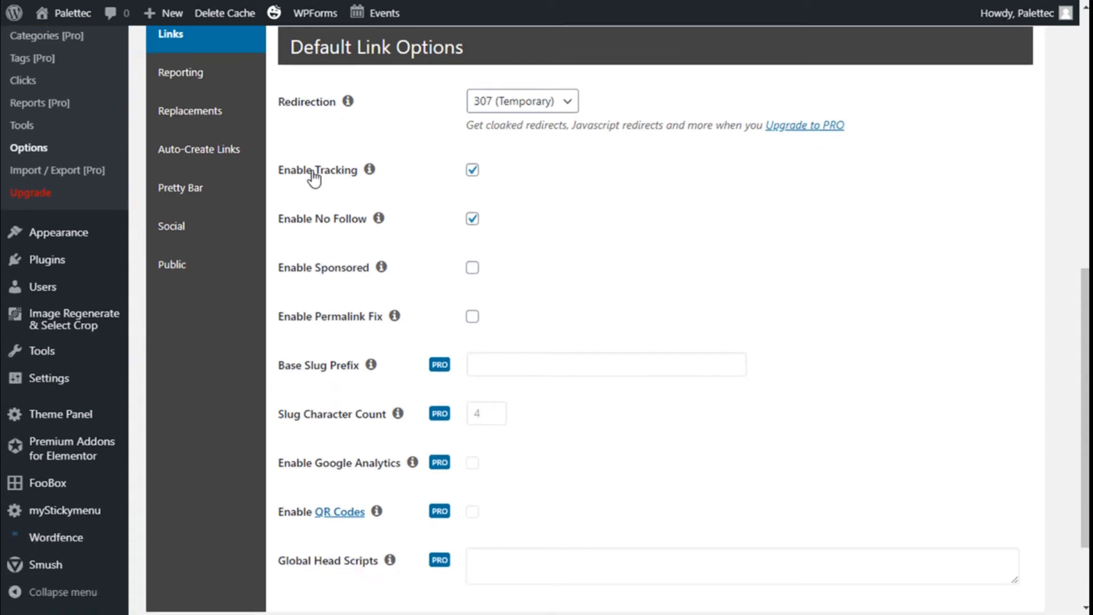
left_click(370, 169)
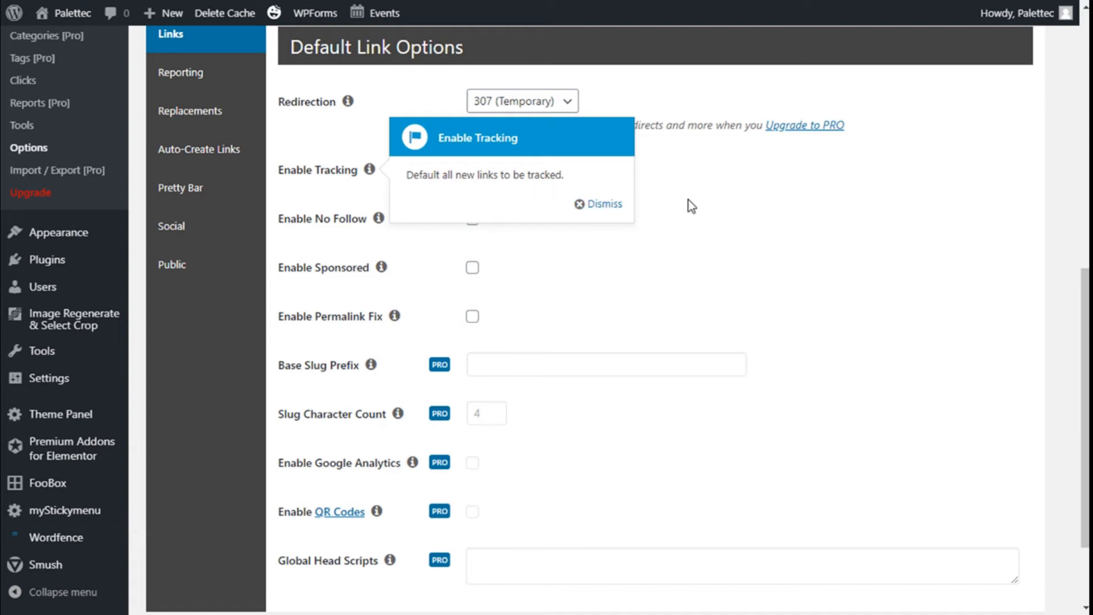
left_click(602, 204)
left_click(378, 218)
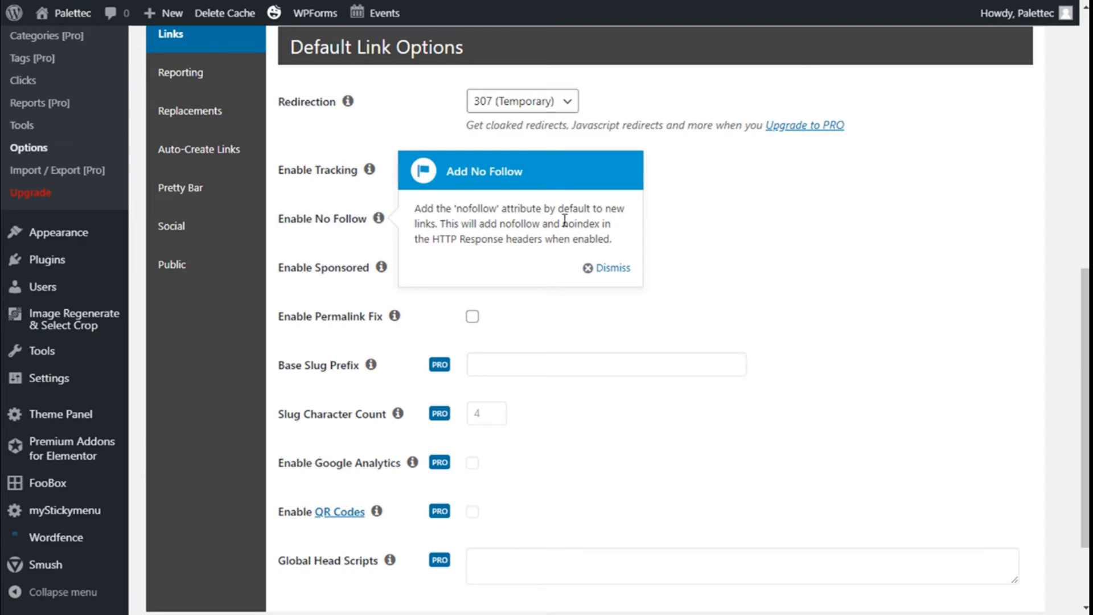
scroll(607, 221, "down", 1)
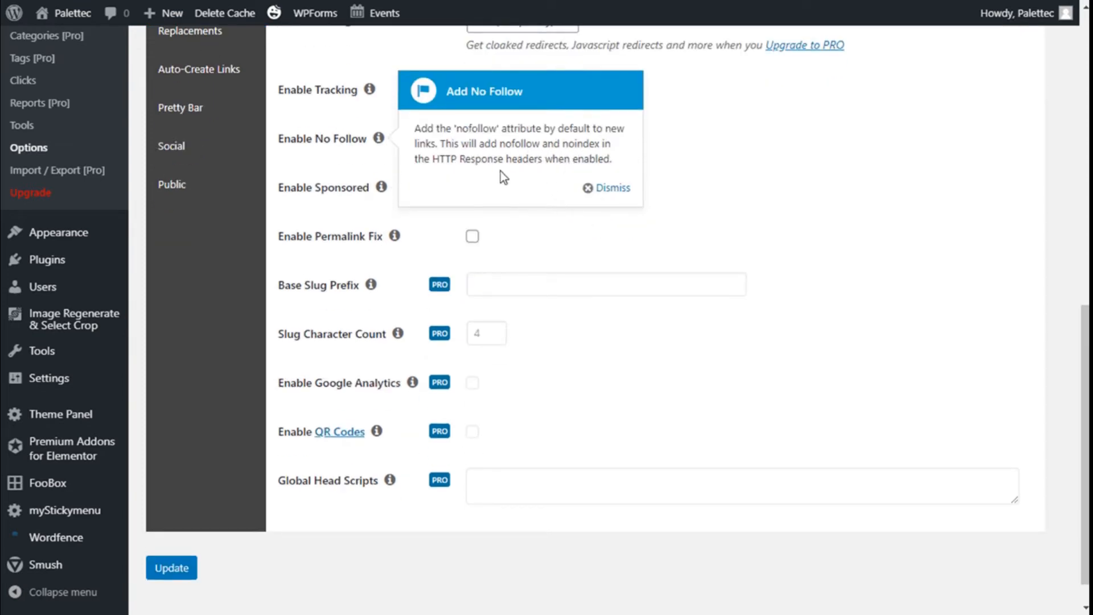
left_click(591, 187)
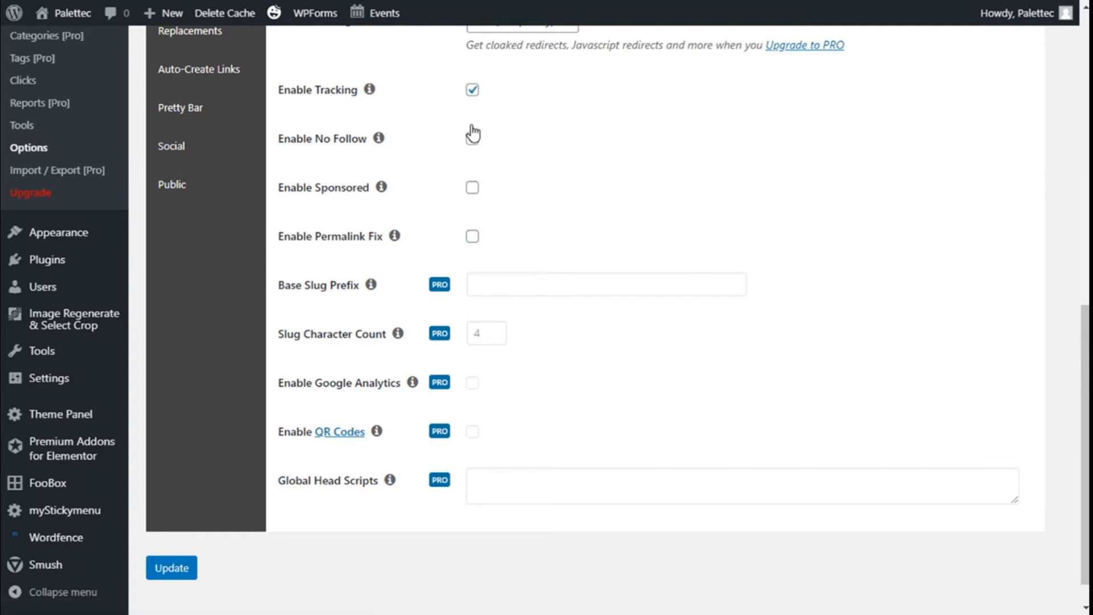
Read the help notes for the Enable Sponsored and Enable Permalink Fix default link options.
scroll(538, 126, "down", 1)
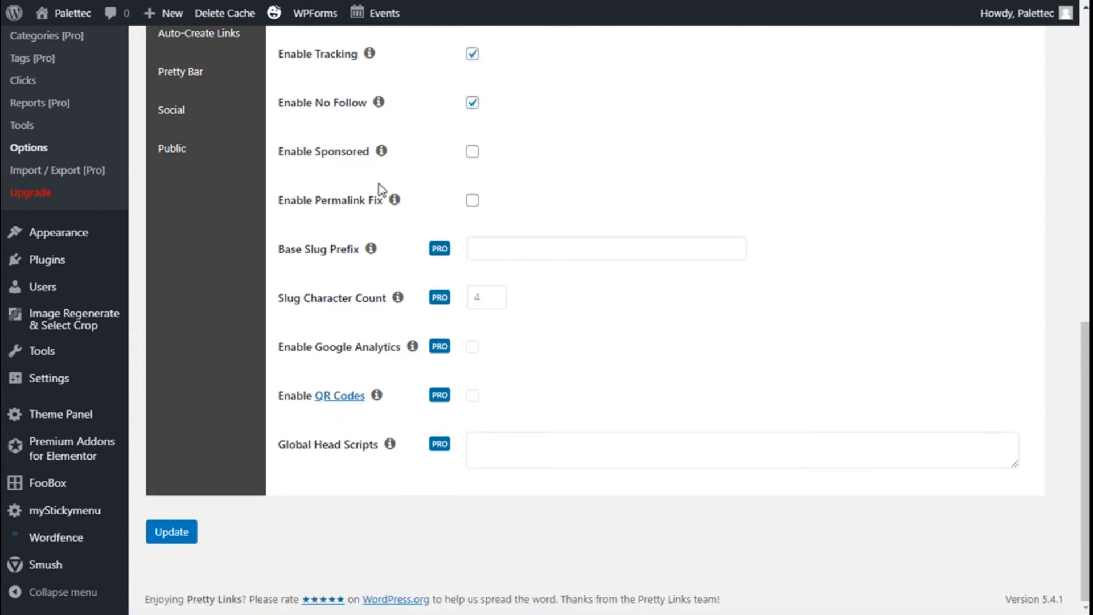
mouse_move(384, 154)
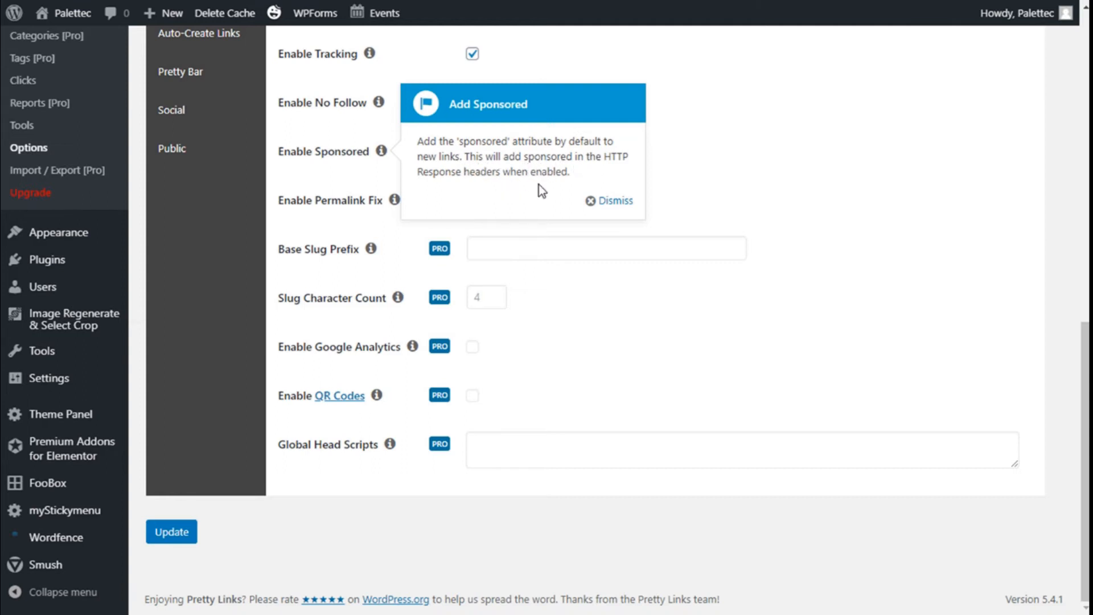
left_click(595, 200)
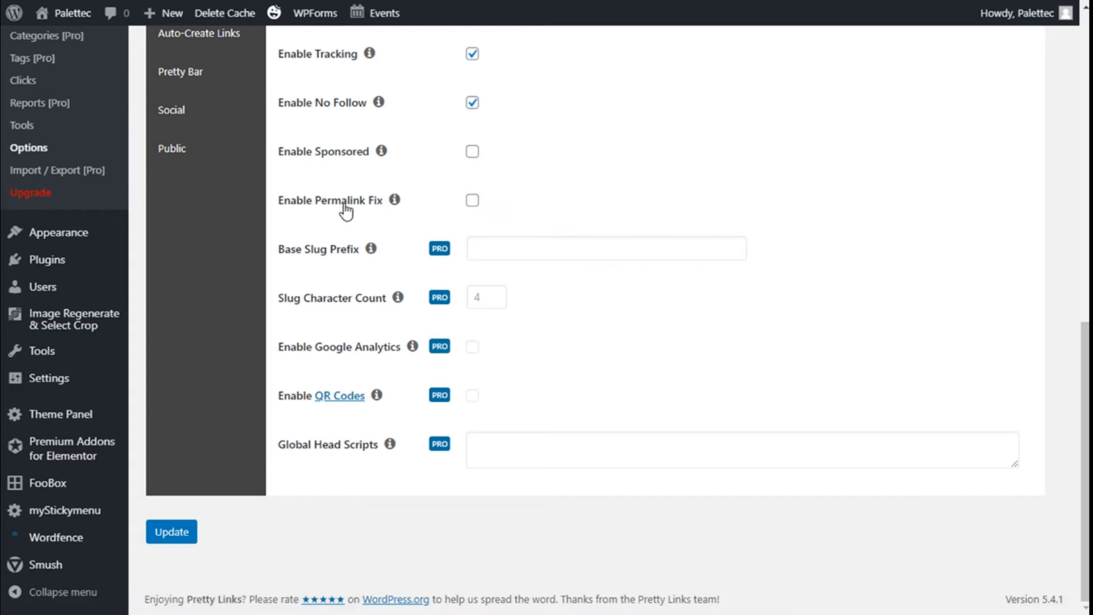
left_click(391, 202)
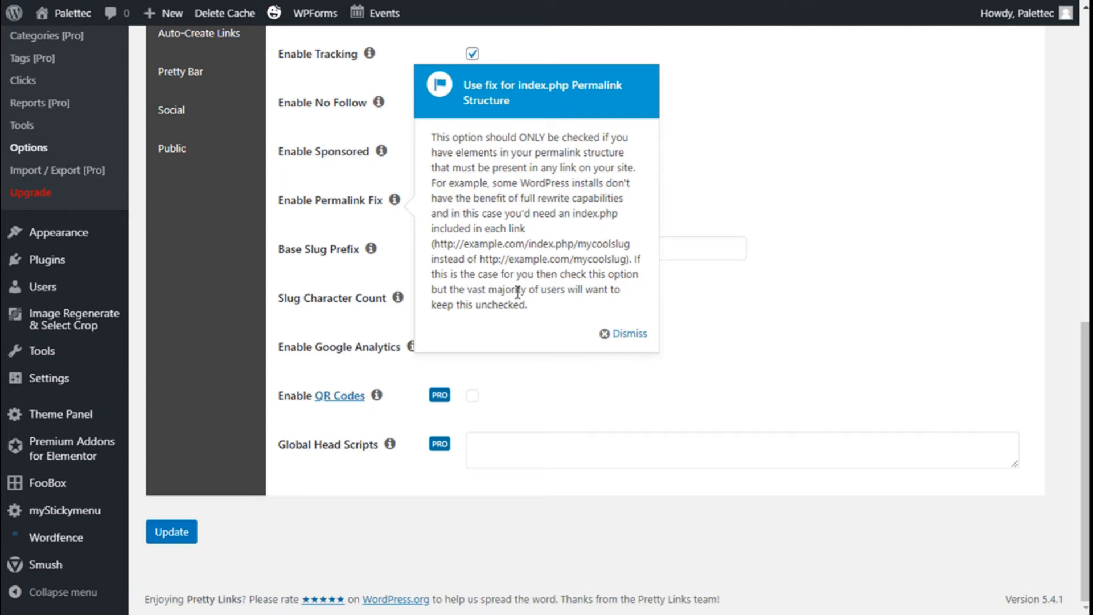
left_click(625, 335)
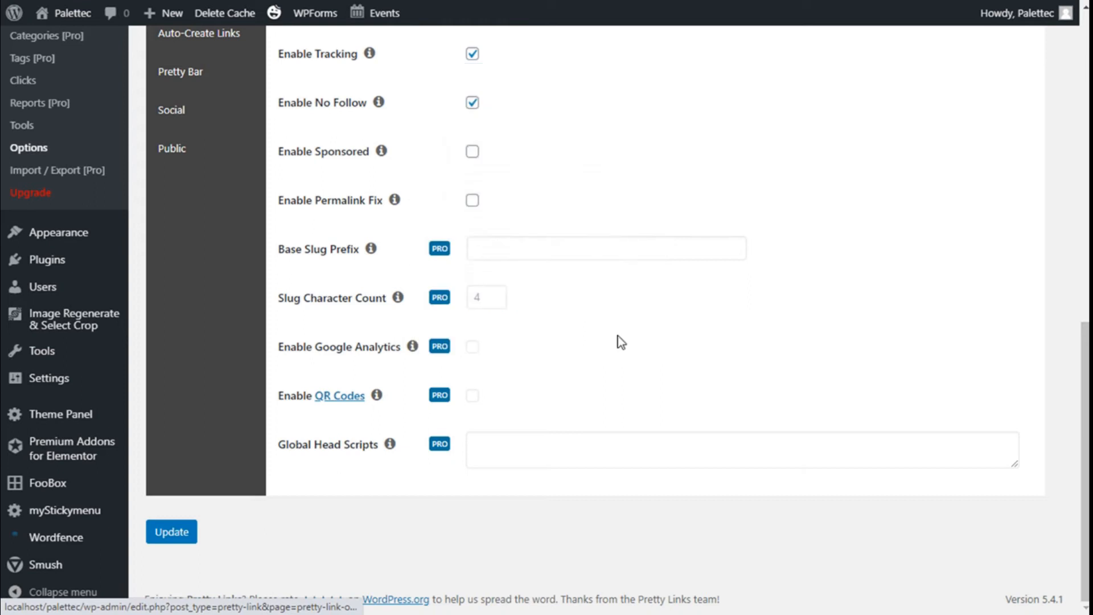
Show the Reporting options of Pretty Links and read the help note for Tracking Style.
scroll(450, 230, "up", 3)
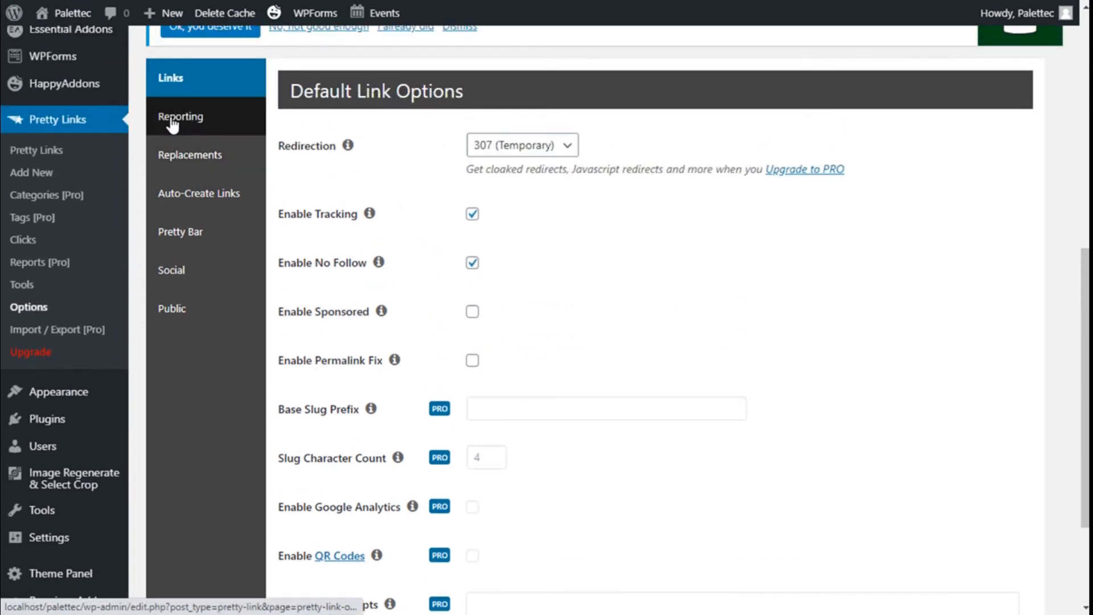
left_click(208, 118)
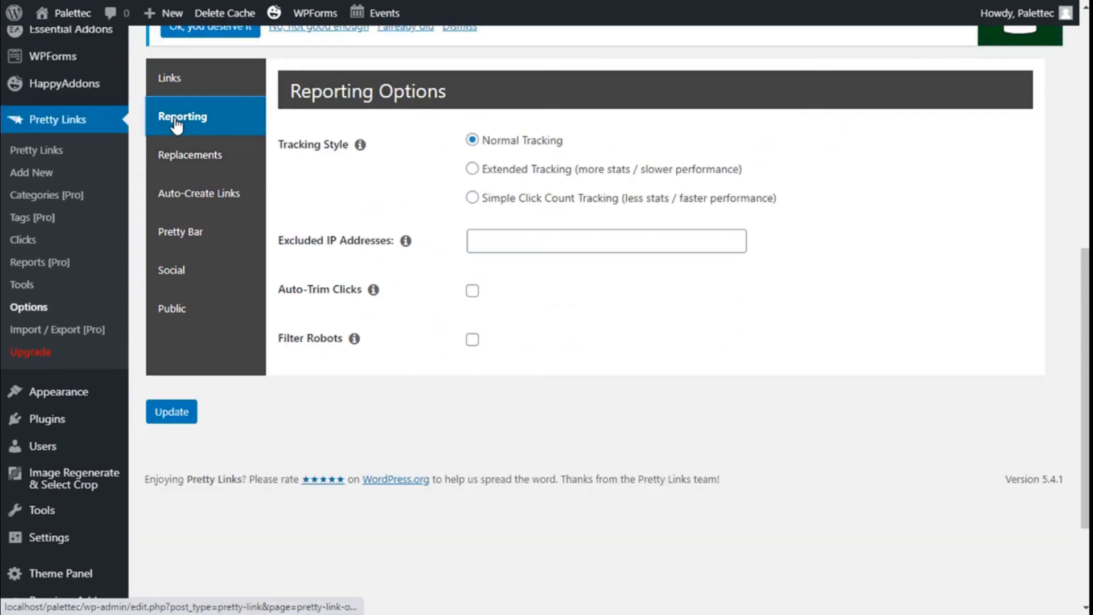
left_click(359, 147)
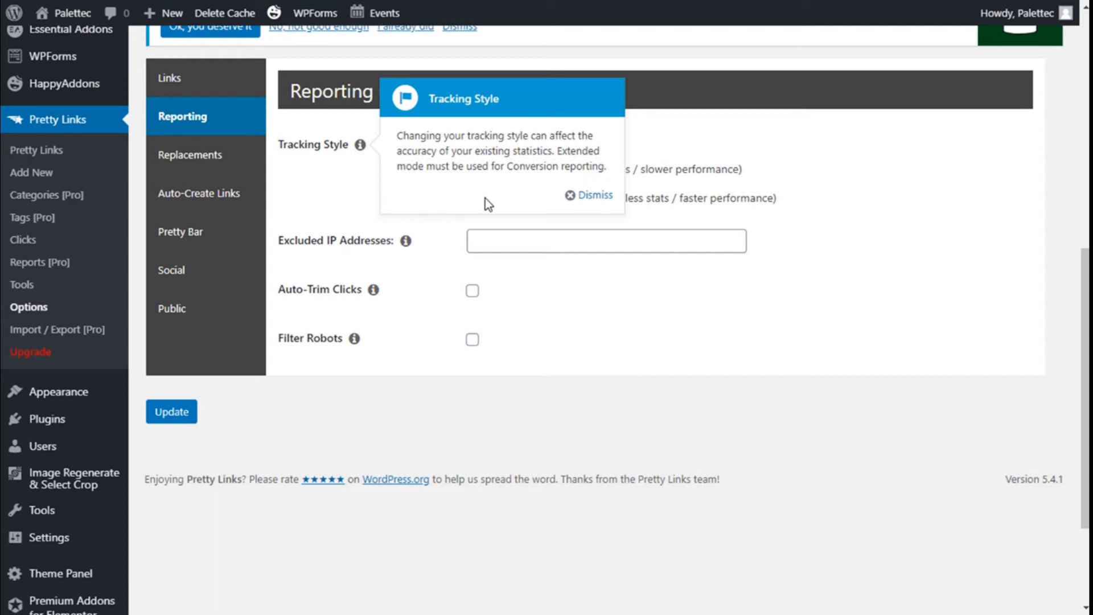
left_click(570, 200)
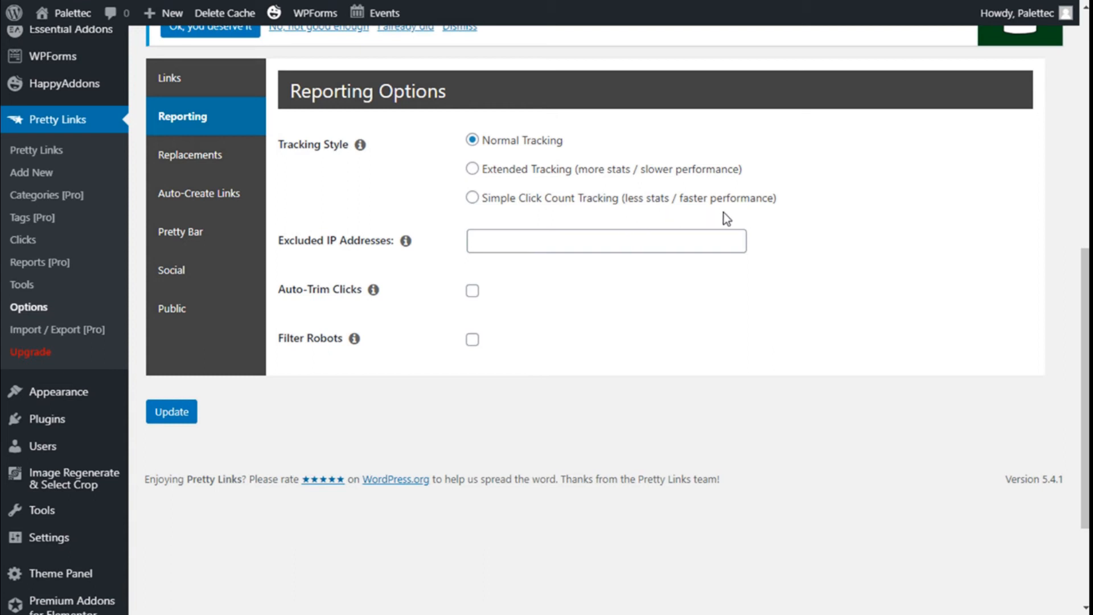
Read the help notes for the Auto-Trim Clicks and Filter Robots reporting options.
scroll(821, 214, "down", 2)
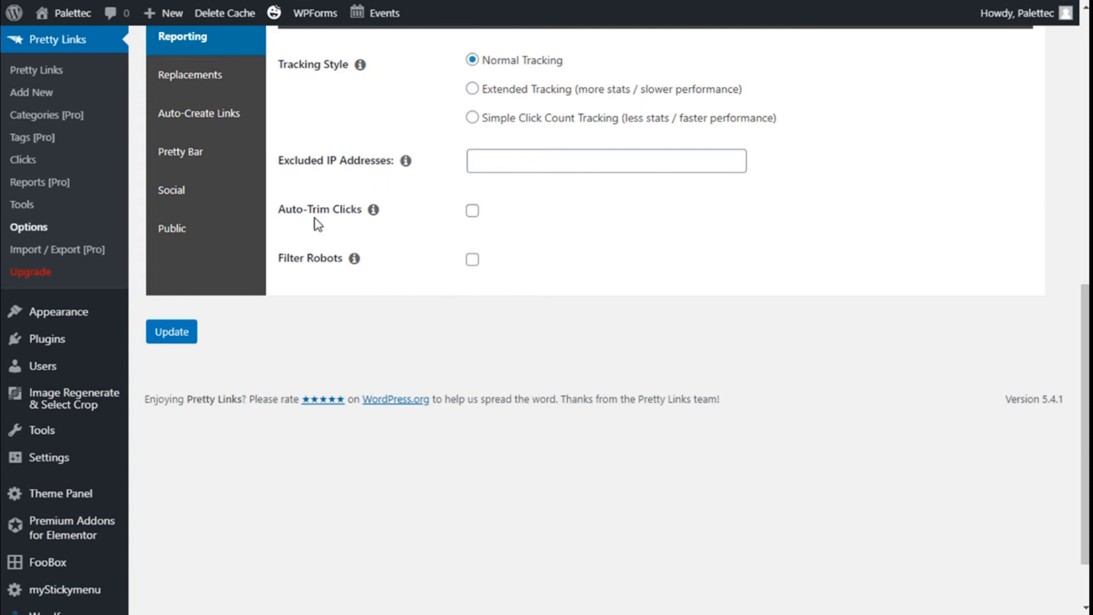
left_click(378, 212)
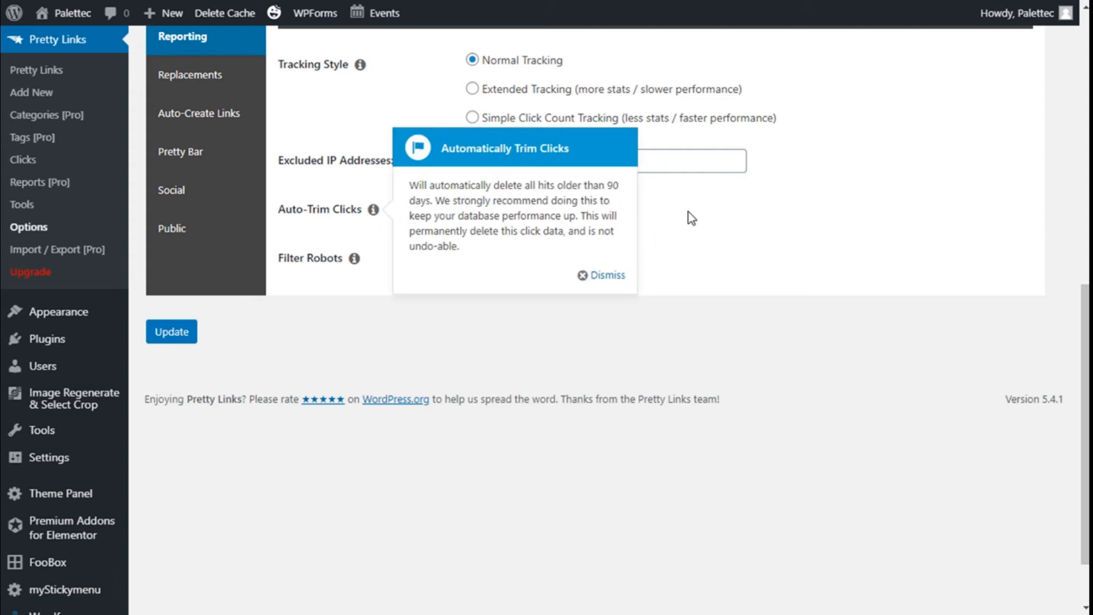
left_click(583, 275)
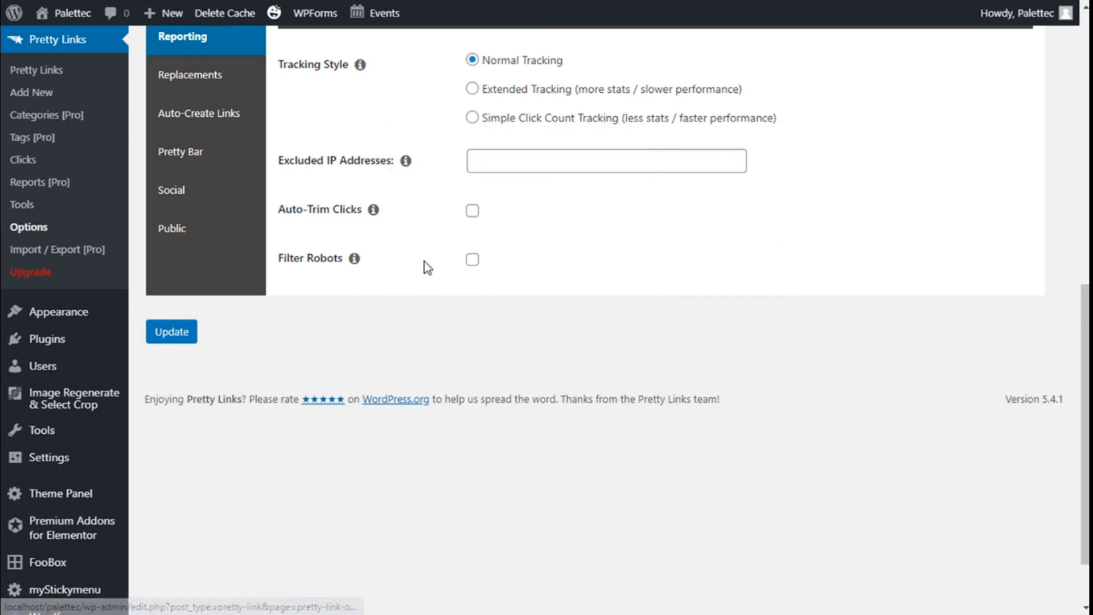
left_click(354, 260)
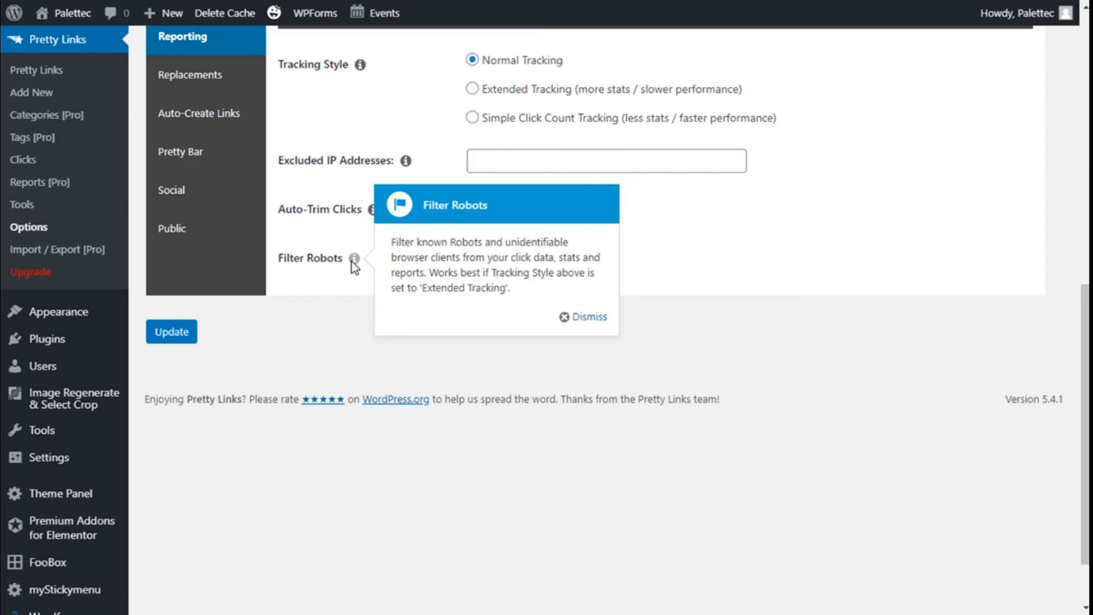
left_click(572, 315)
scroll(356, 234, "up", 1)
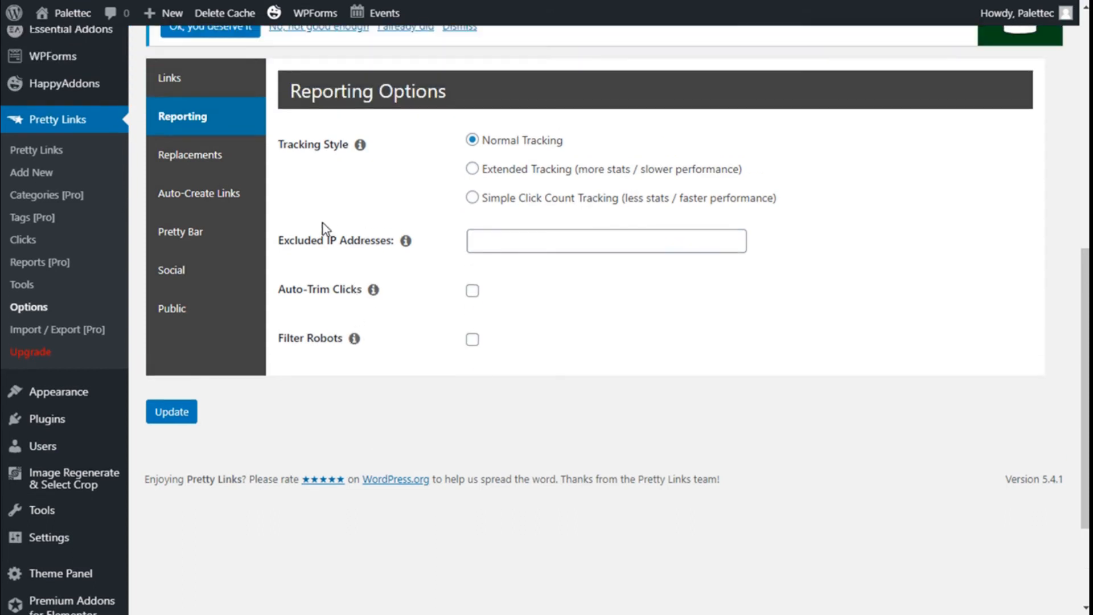
Review the Replacements, Auto-Create Links, Pretty Bar, Social and Public options of Pretty Links.
left_click(251, 165)
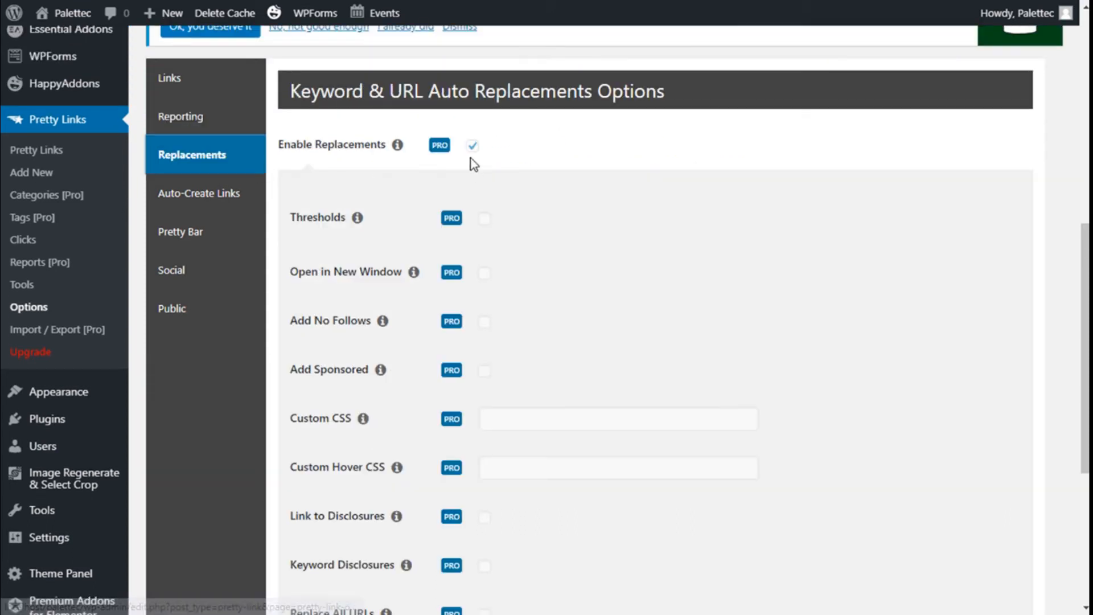
scroll(491, 145, "down", 3)
scroll(490, 146, "up", 3)
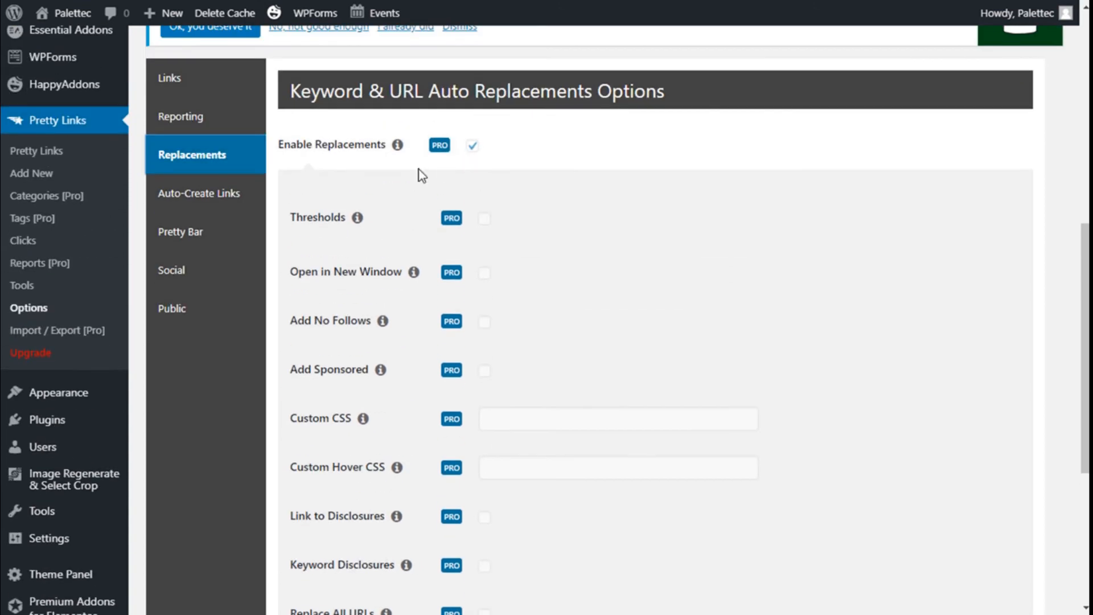
left_click(228, 198)
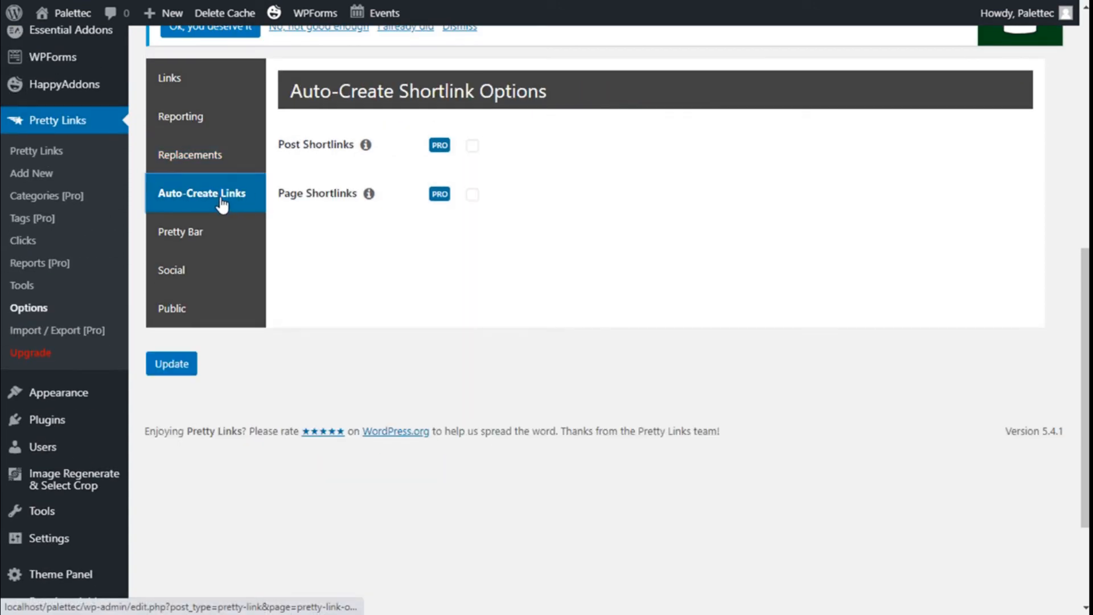
left_click(223, 230)
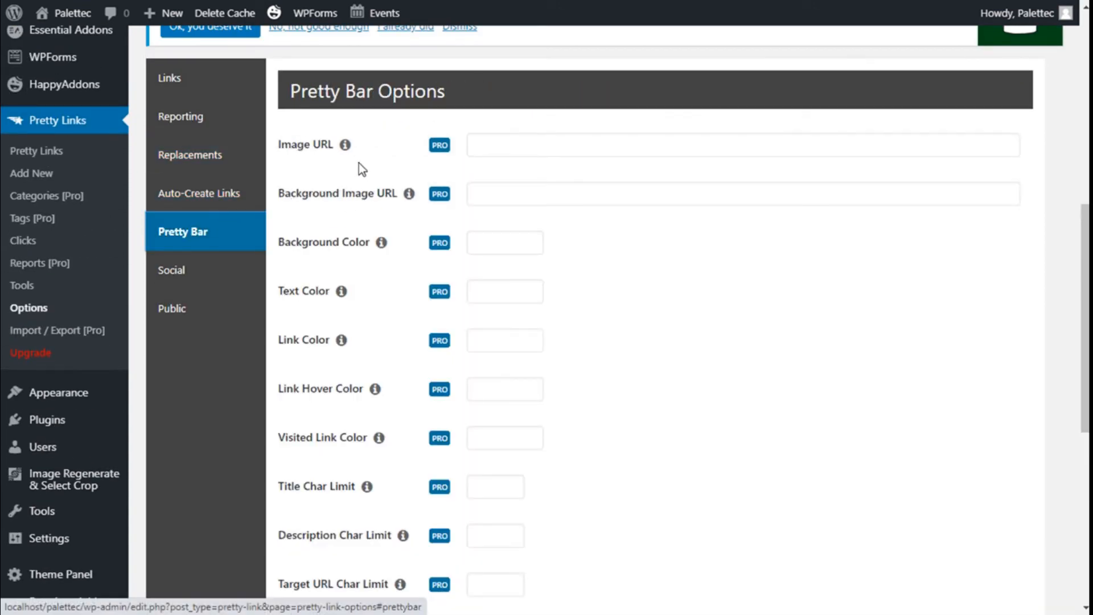
left_click(223, 263)
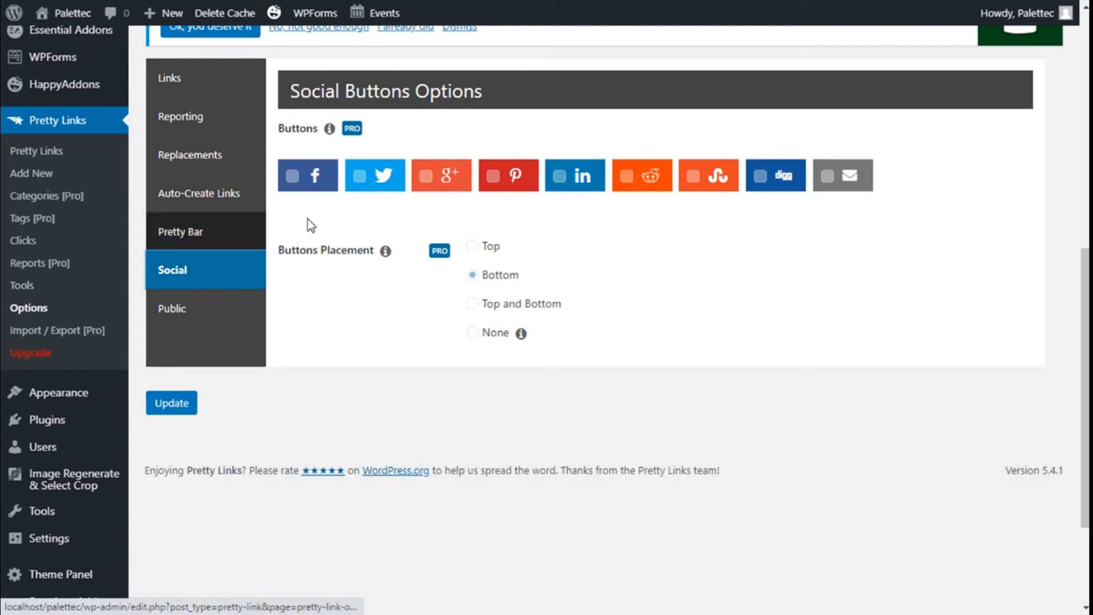
left_click(200, 308)
scroll(183, 276, "up", 2)
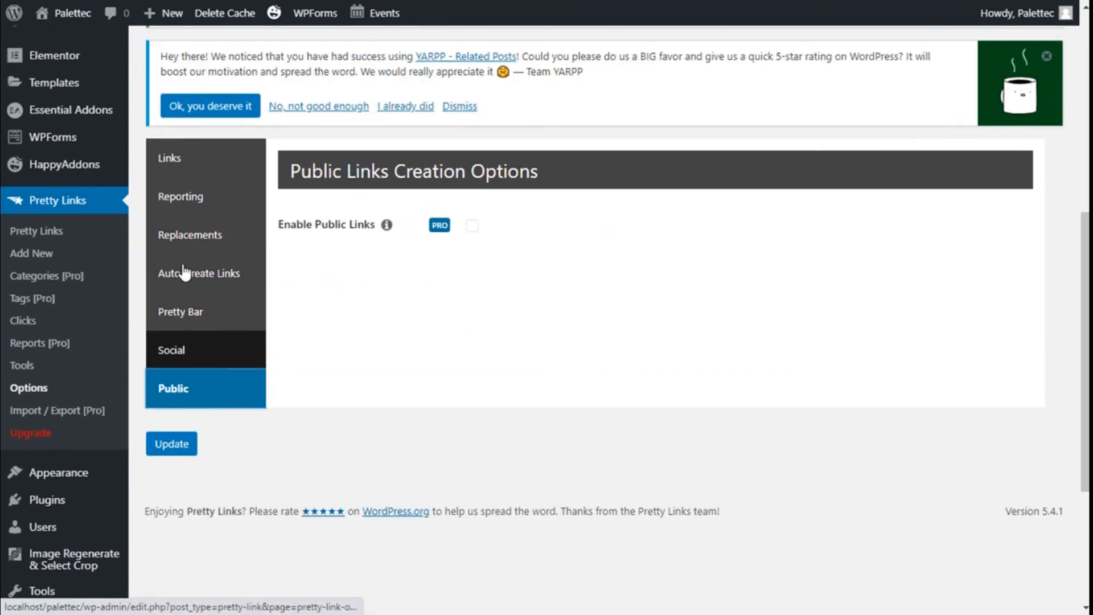
Return to the default link options of Pretty Links and save the plugin settings.
left_click(219, 153)
scroll(441, 291, "down", 5)
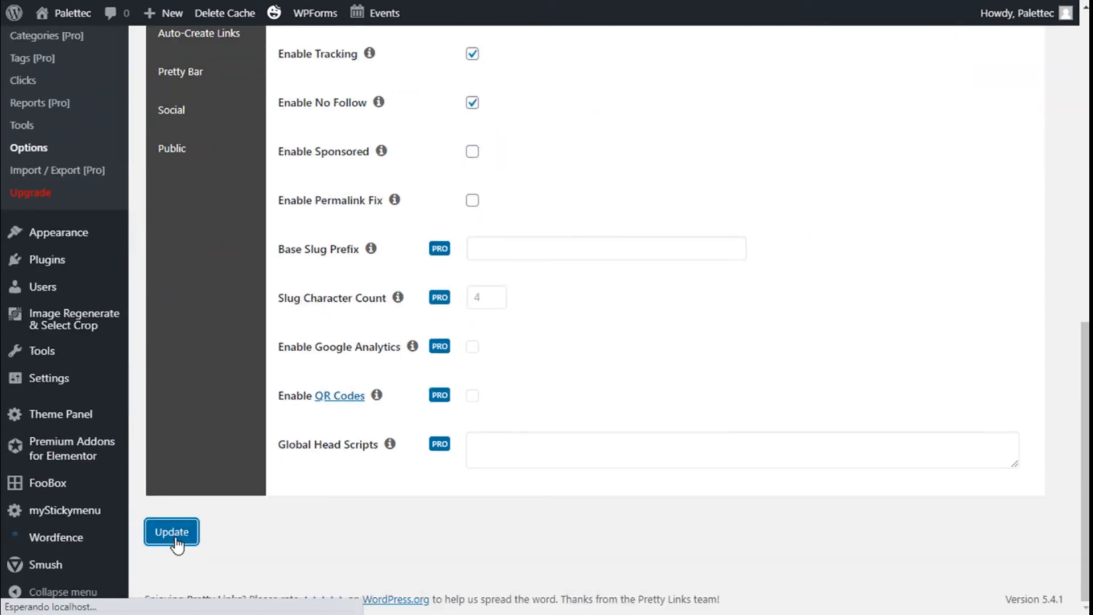
key("F11")
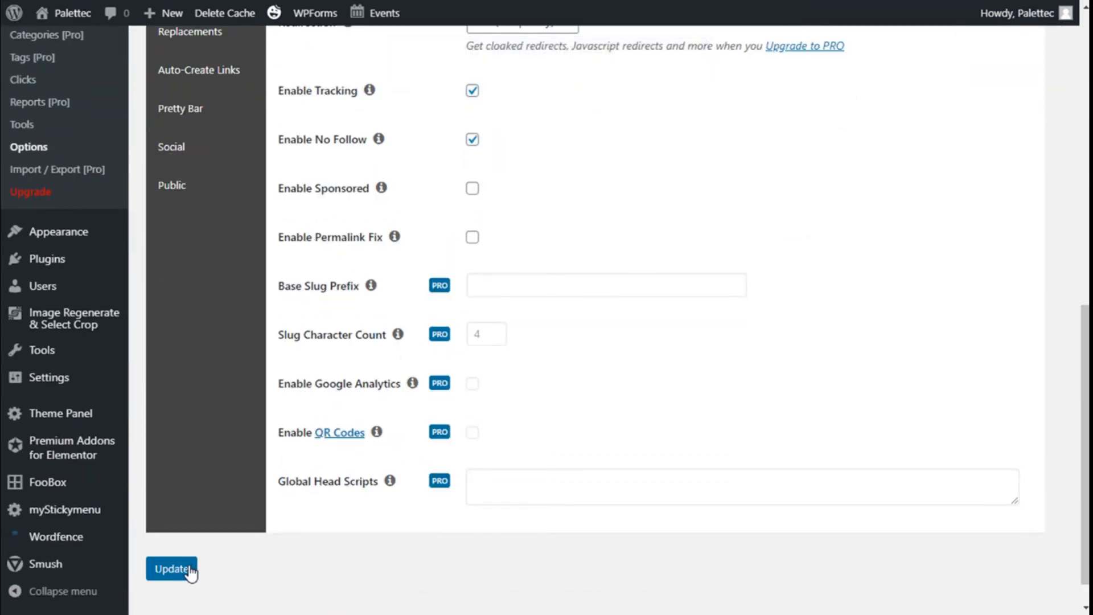
Start a new pretty link and title it "Link 1".
scroll(204, 458, "up", 2)
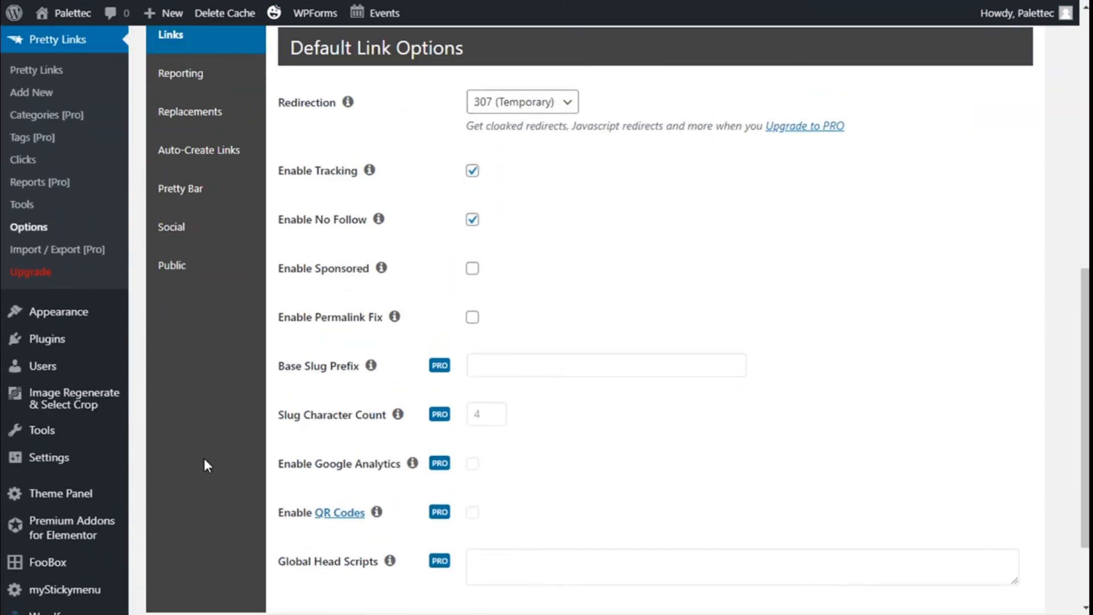
left_click(34, 95)
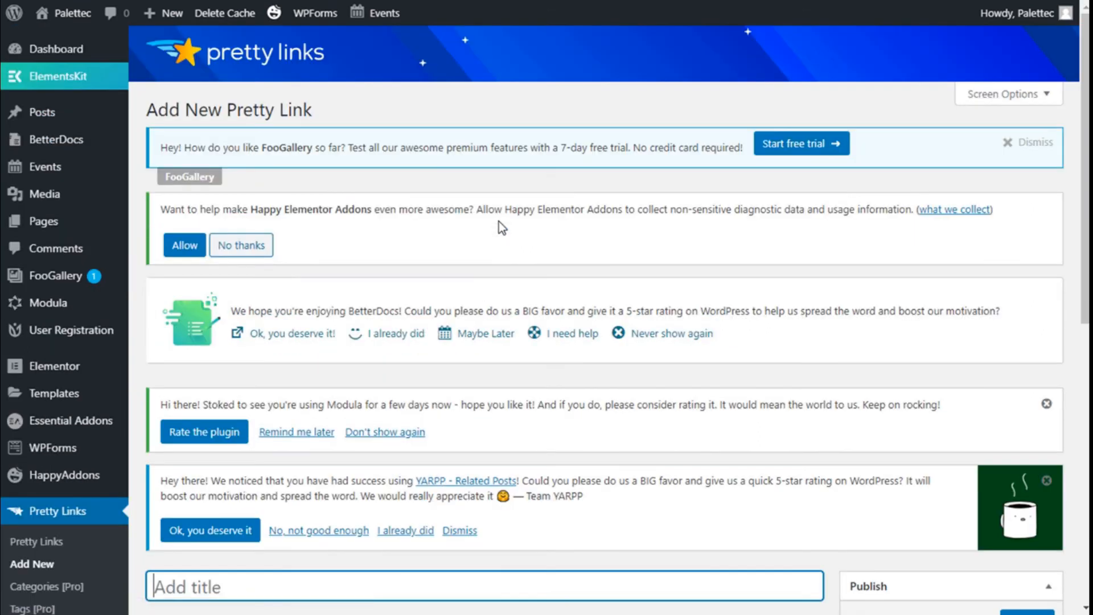
scroll(499, 222, "down", 8)
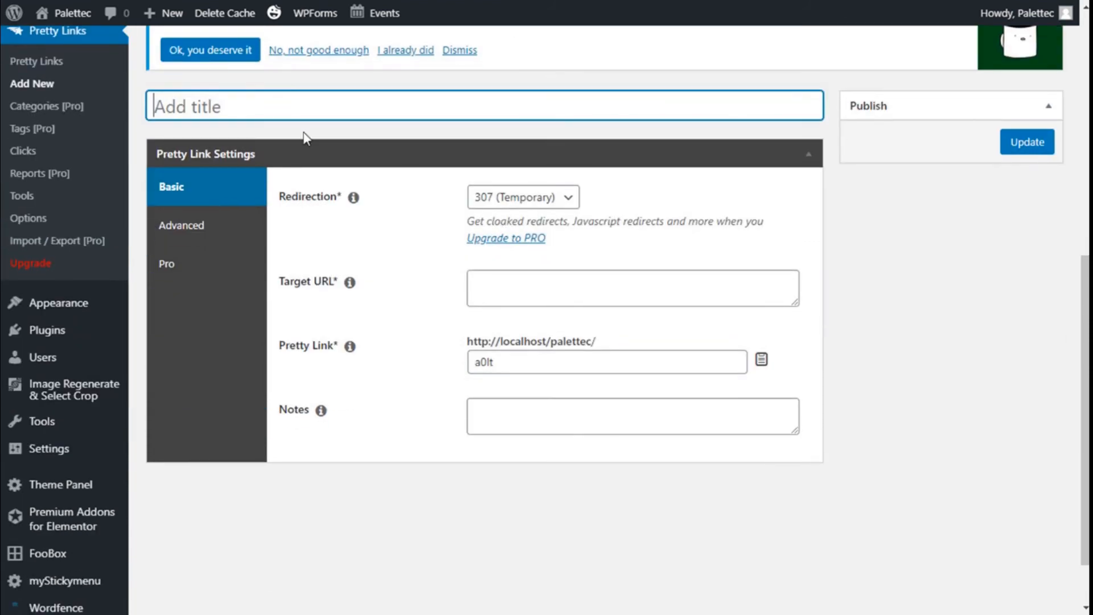
type("L")
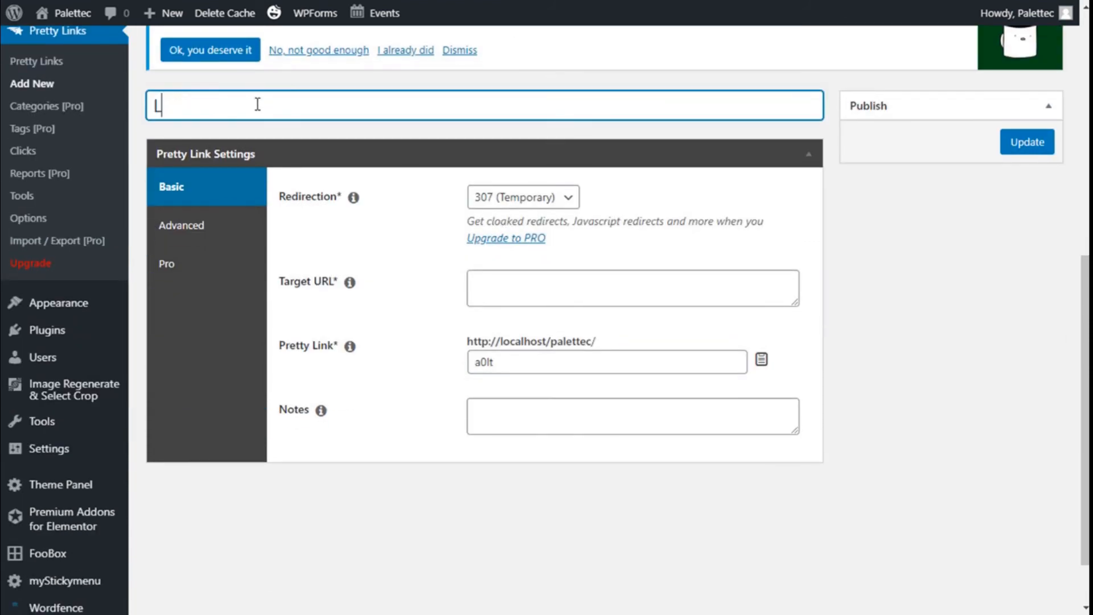
type("ink 1")
left_click(492, 201)
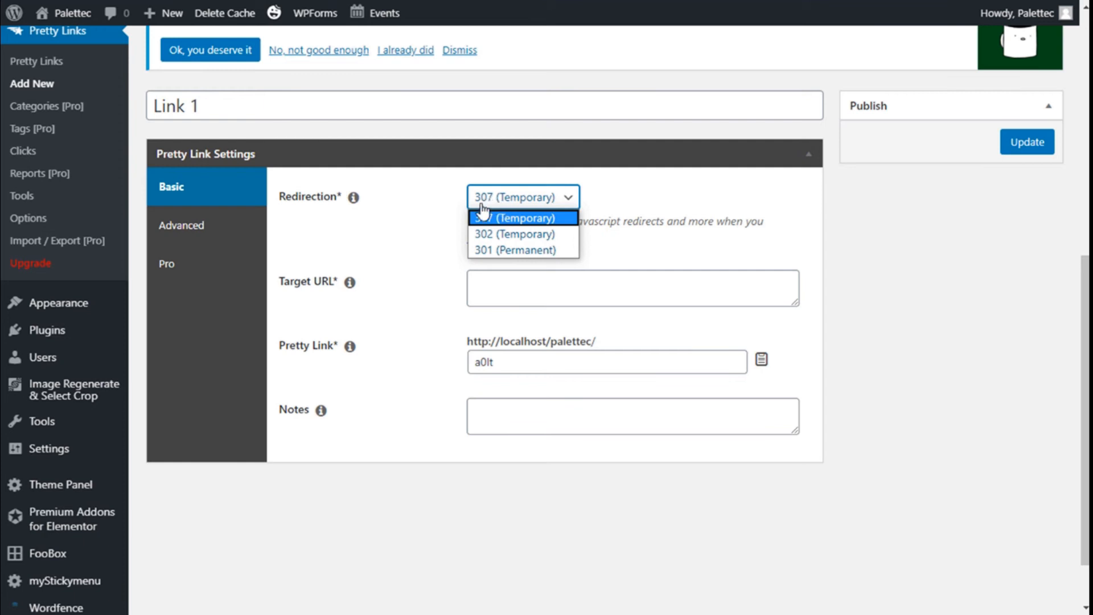
left_click(491, 218)
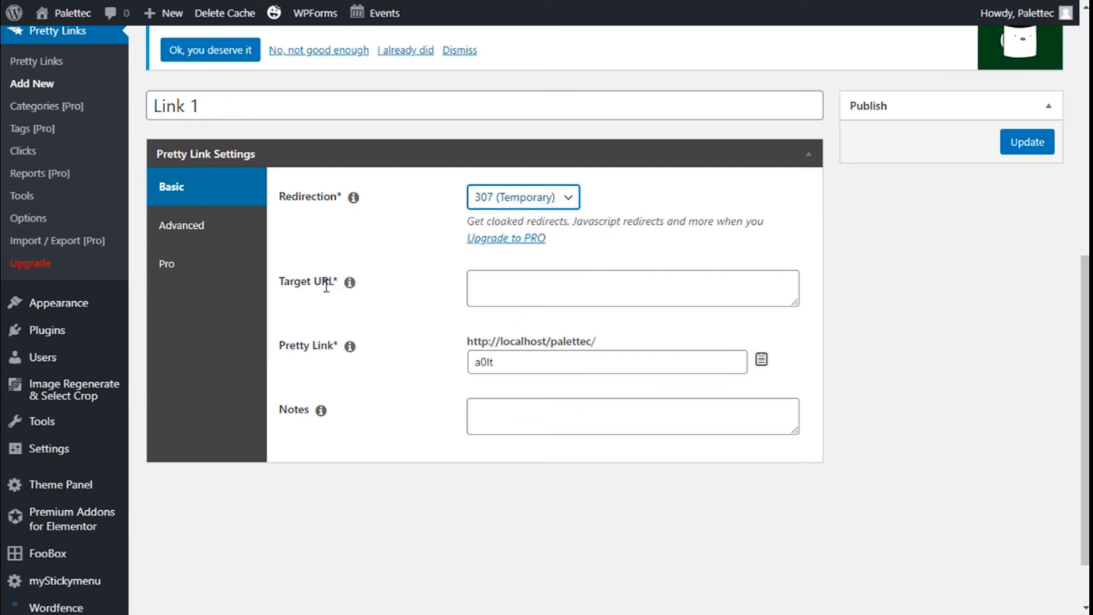
left_click(502, 283)
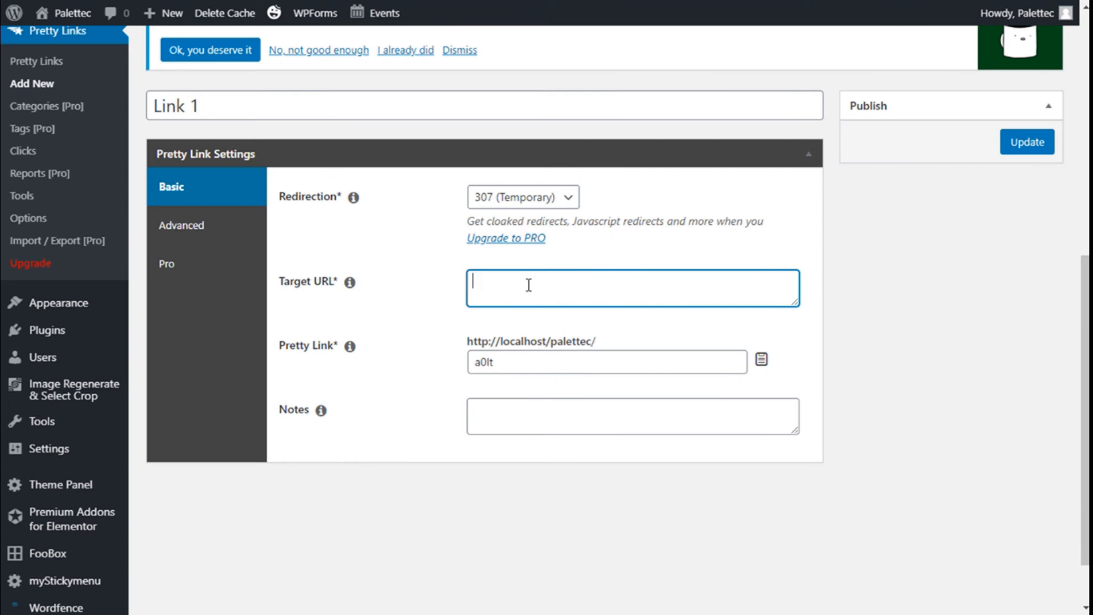
type("http://localhost/palettec/wp-content/uploads/2019/07/tree-736885_1280.jpg")
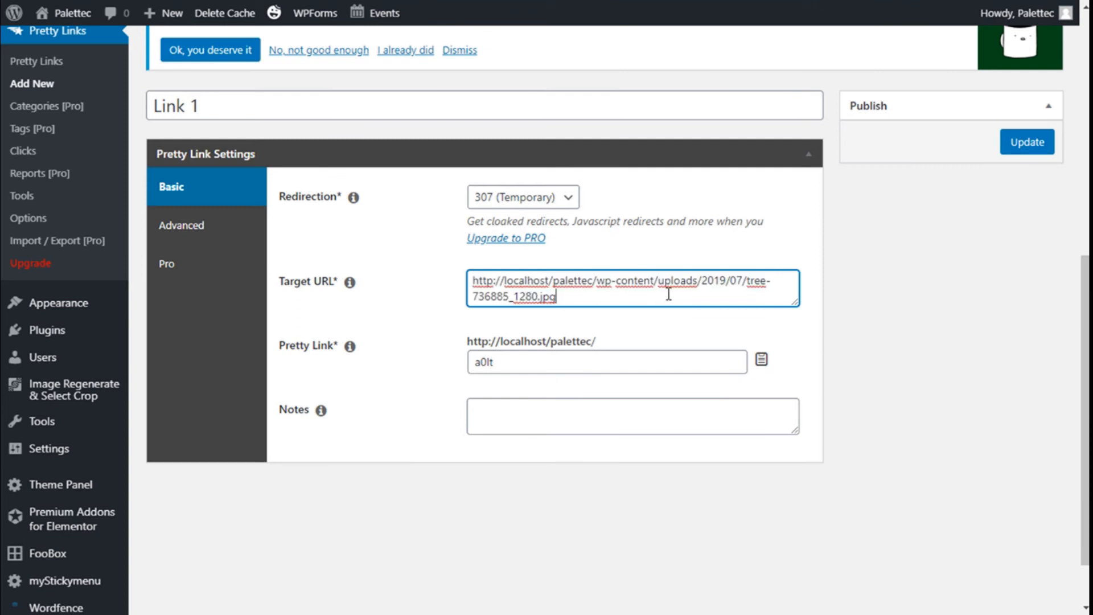
Replace the generated pretty link slug with "Link1" and copy the full short link to the clipboard.
scroll(668, 294, "down", 2)
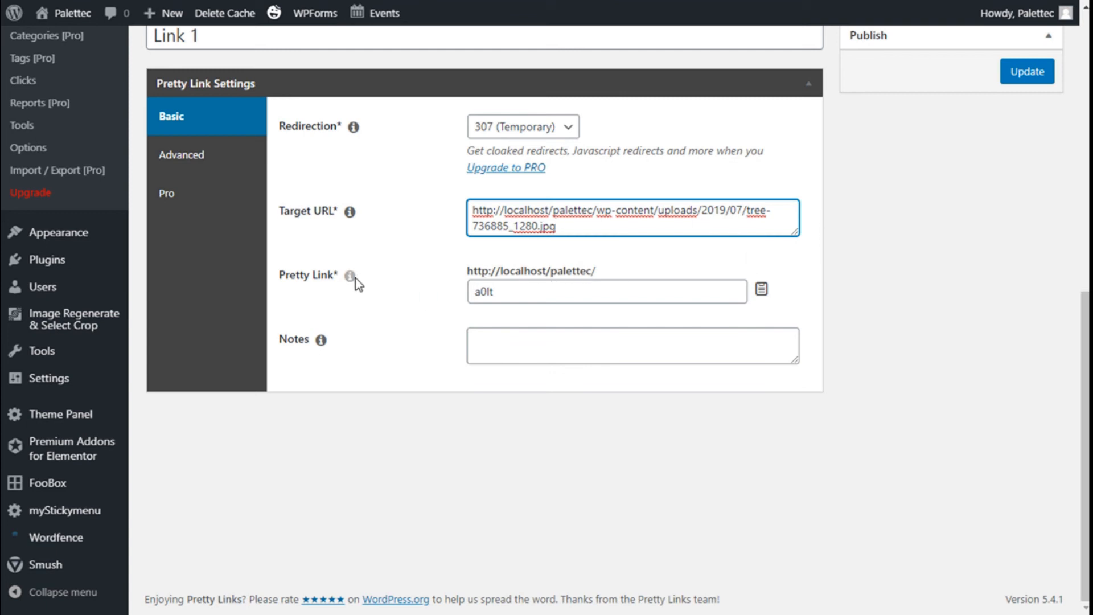
left_click(517, 290)
key("ctrl+a")
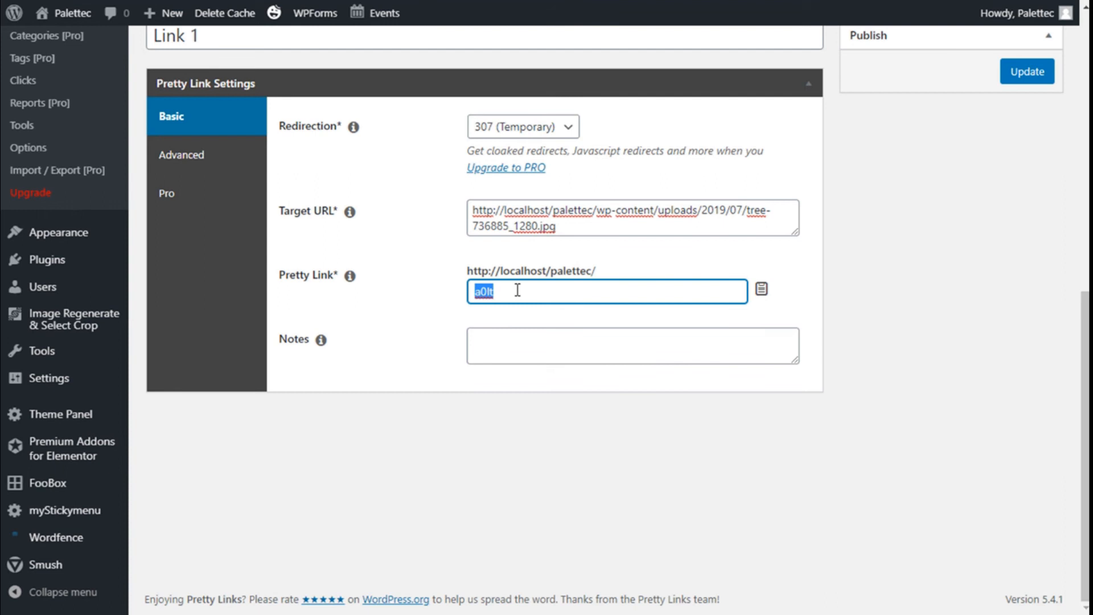
type("Link1")
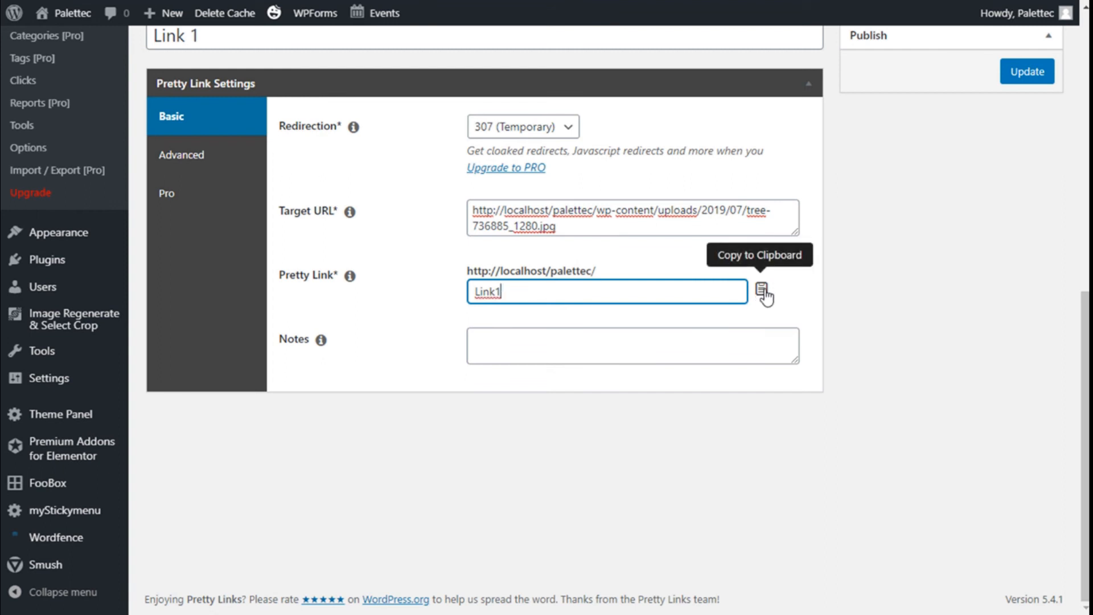
left_click(763, 293)
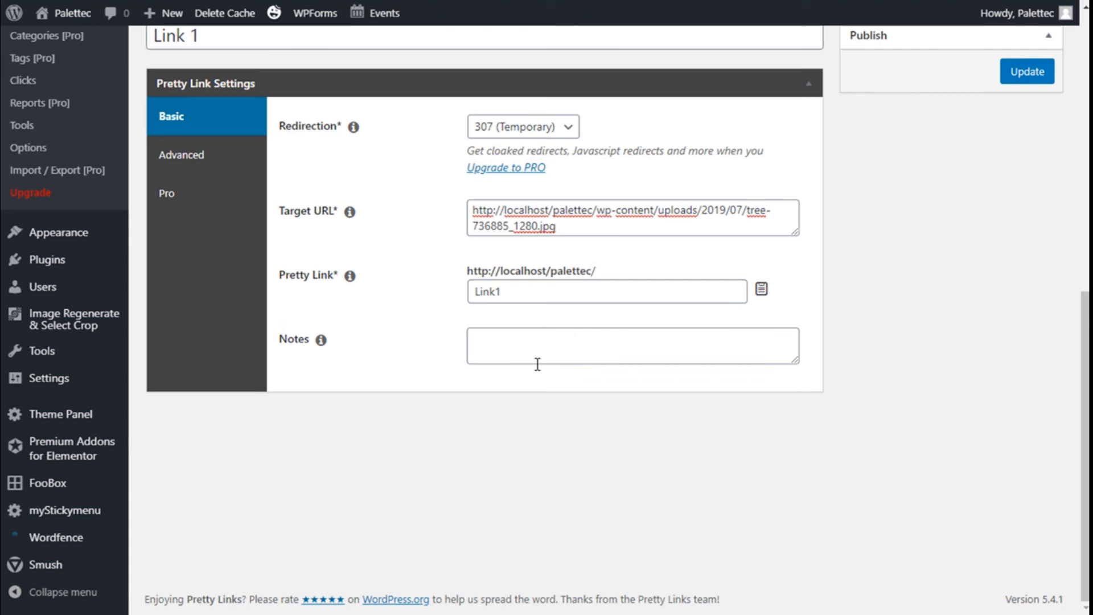
left_click(550, 343)
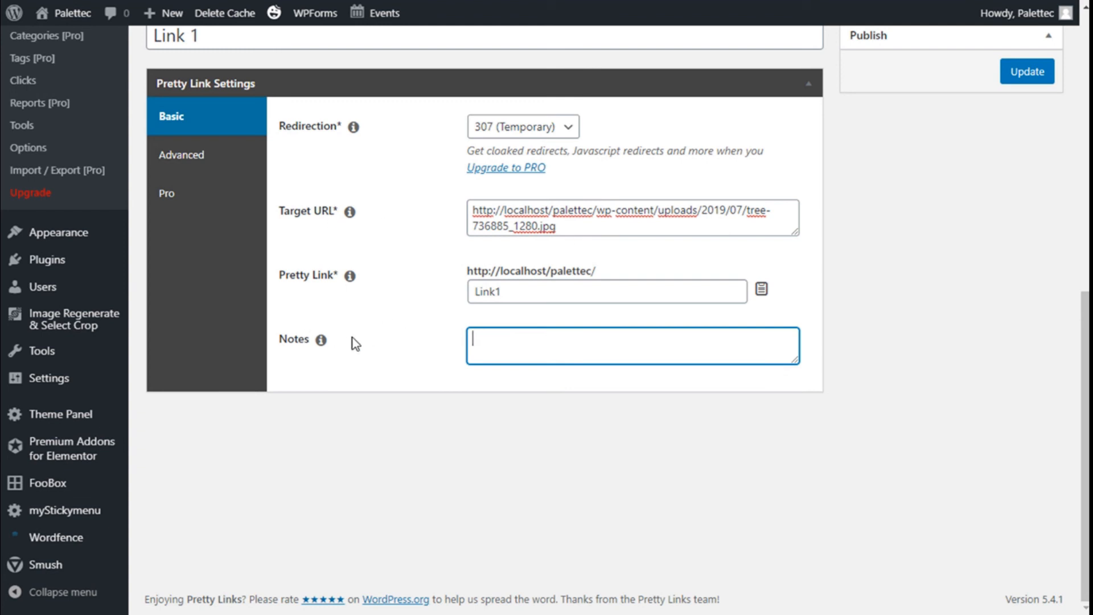
left_click(321, 340)
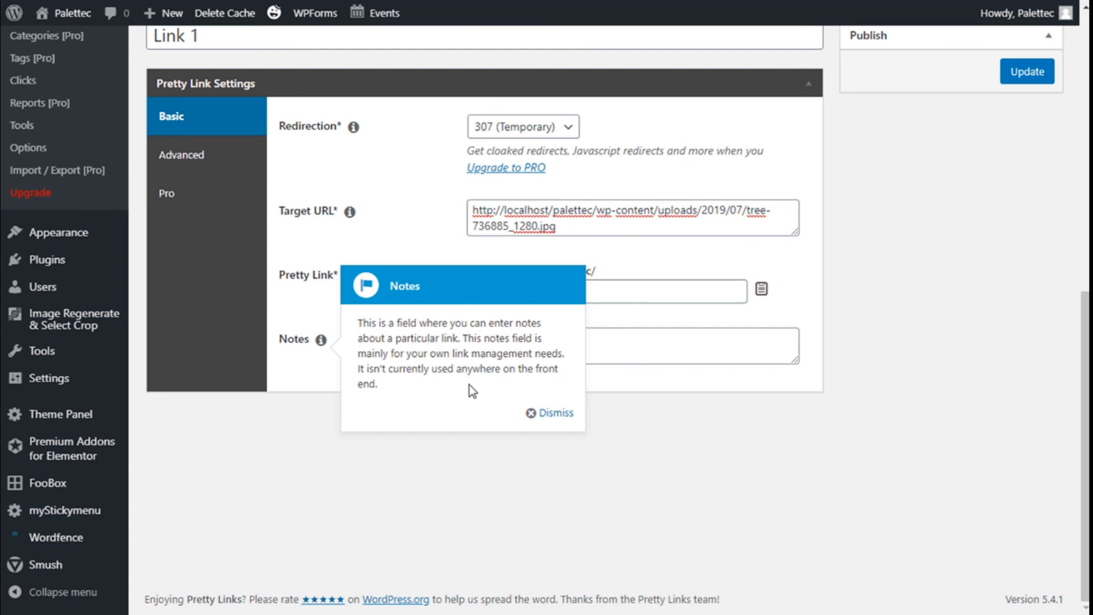
left_click(531, 413)
left_click(544, 349)
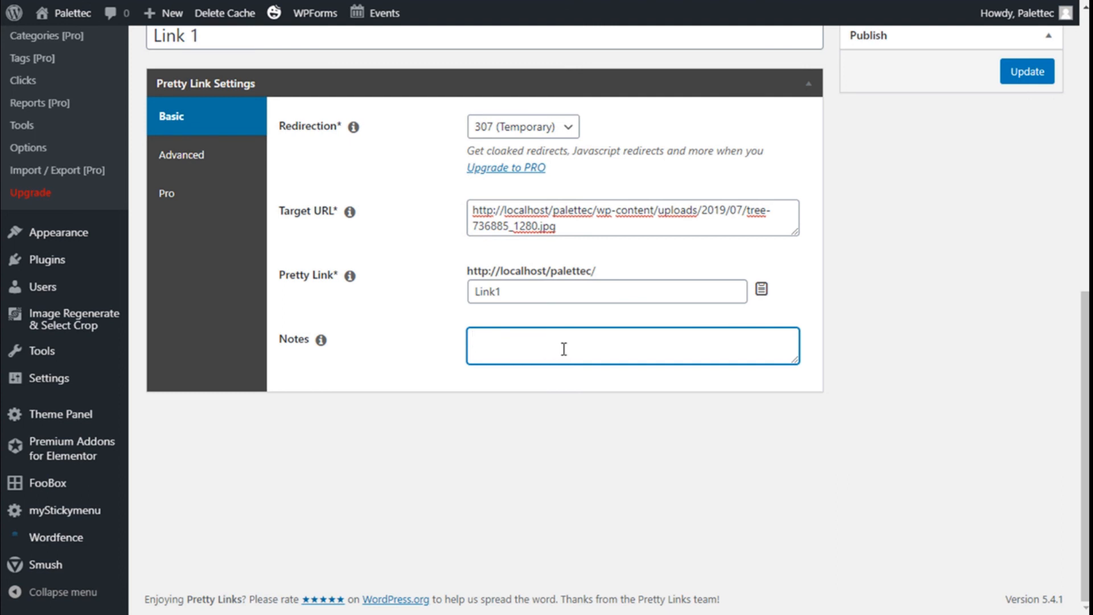
key("ctrl+v")
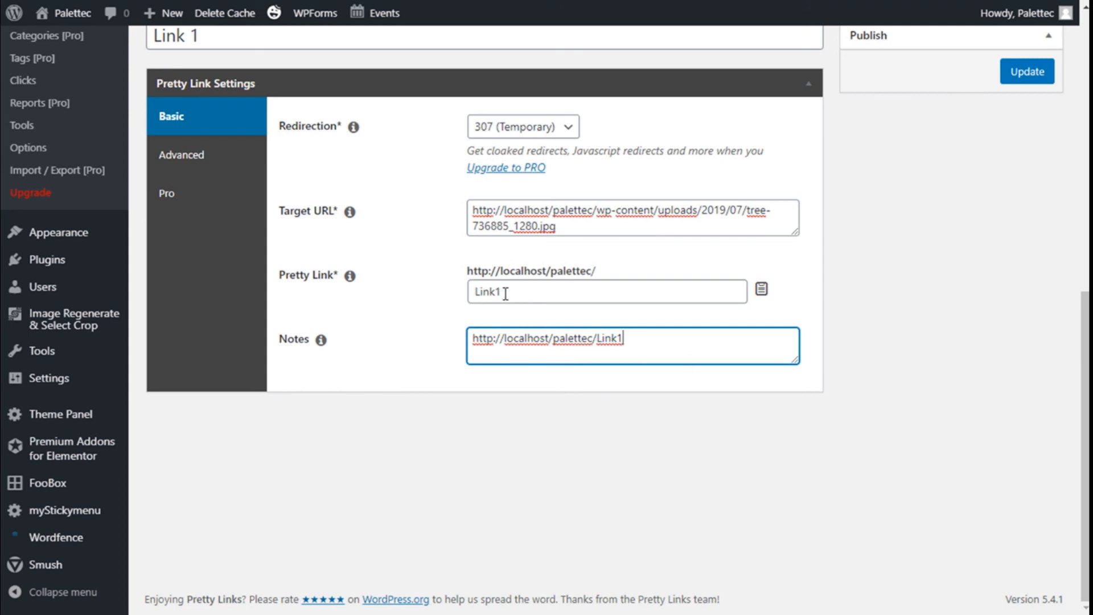
Review the link's Advanced settings, including the Parameter Forwarding help note, and its Pro settings.
left_click(202, 164)
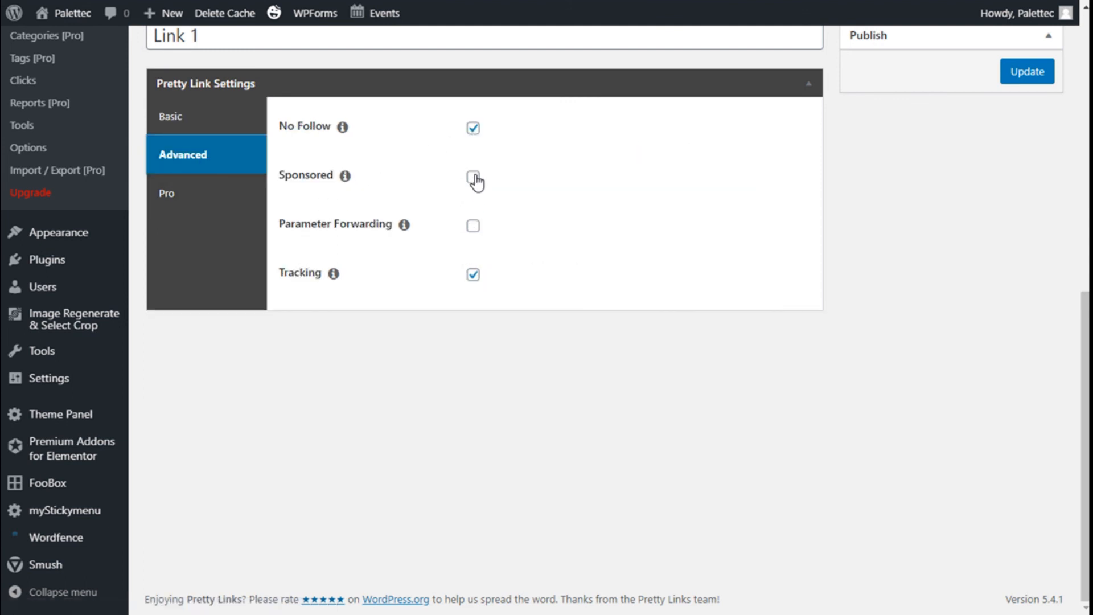
left_click(404, 230)
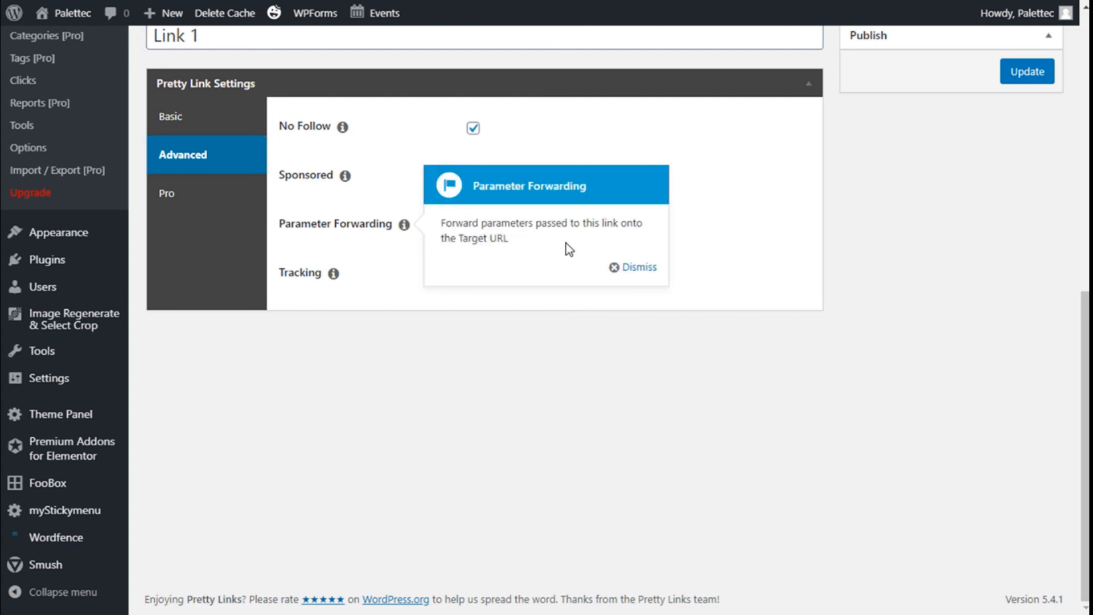
left_click(614, 271)
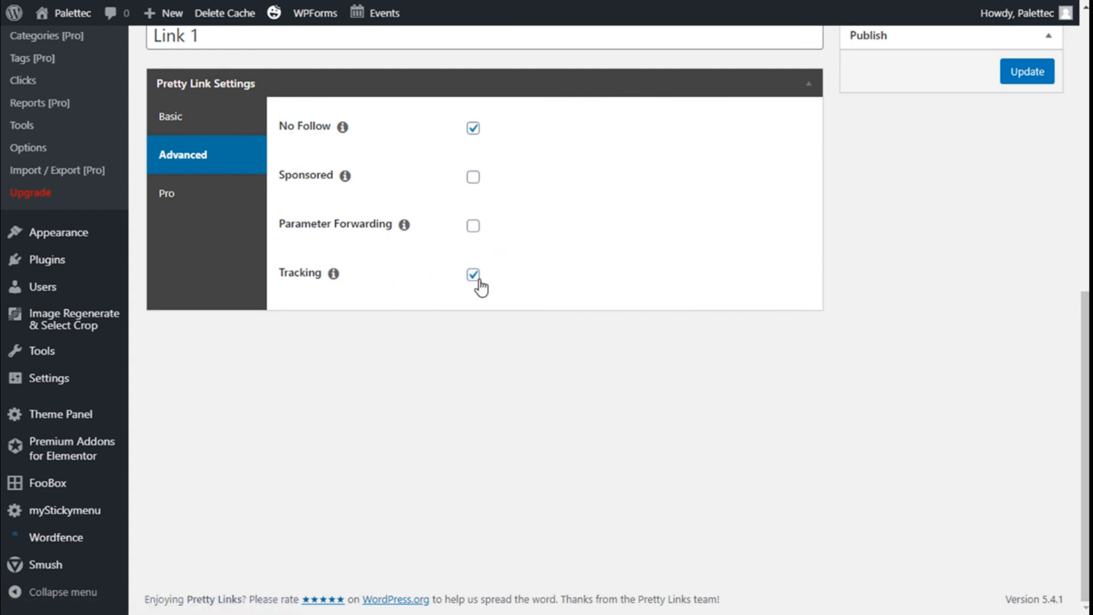
left_click(198, 200)
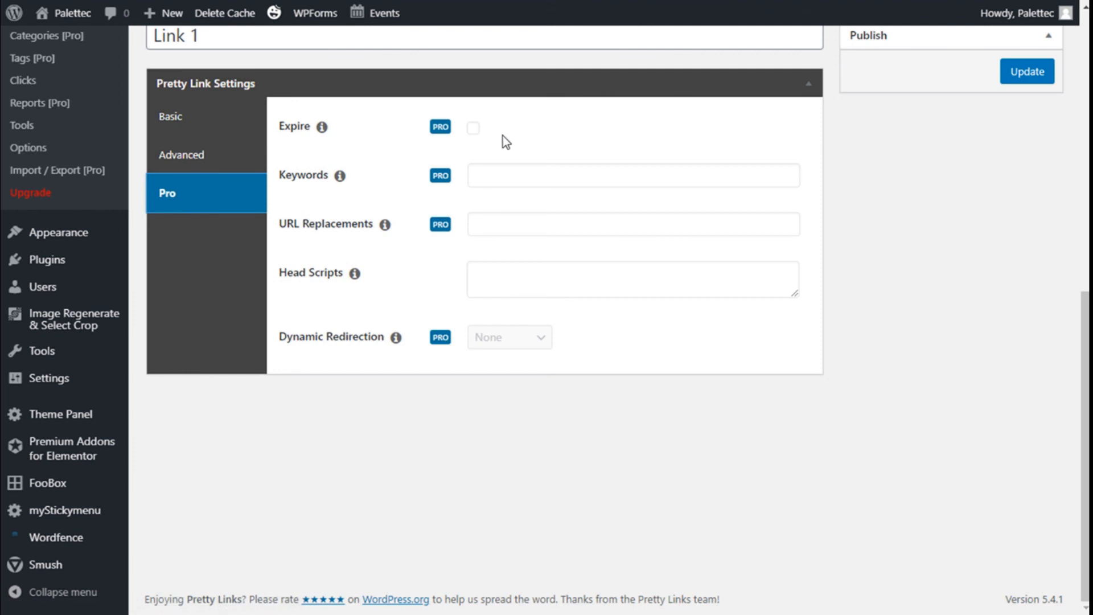
Return to the Basic settings of Link 1 and publish the link.
left_click(202, 118)
scroll(670, 278, "up", 2)
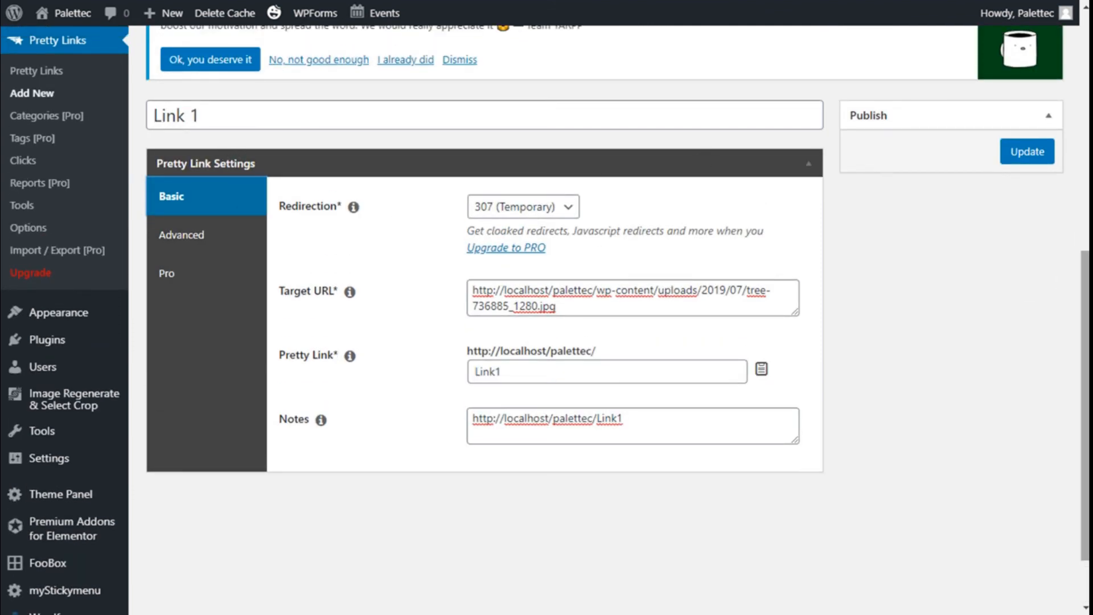
left_click(1031, 156)
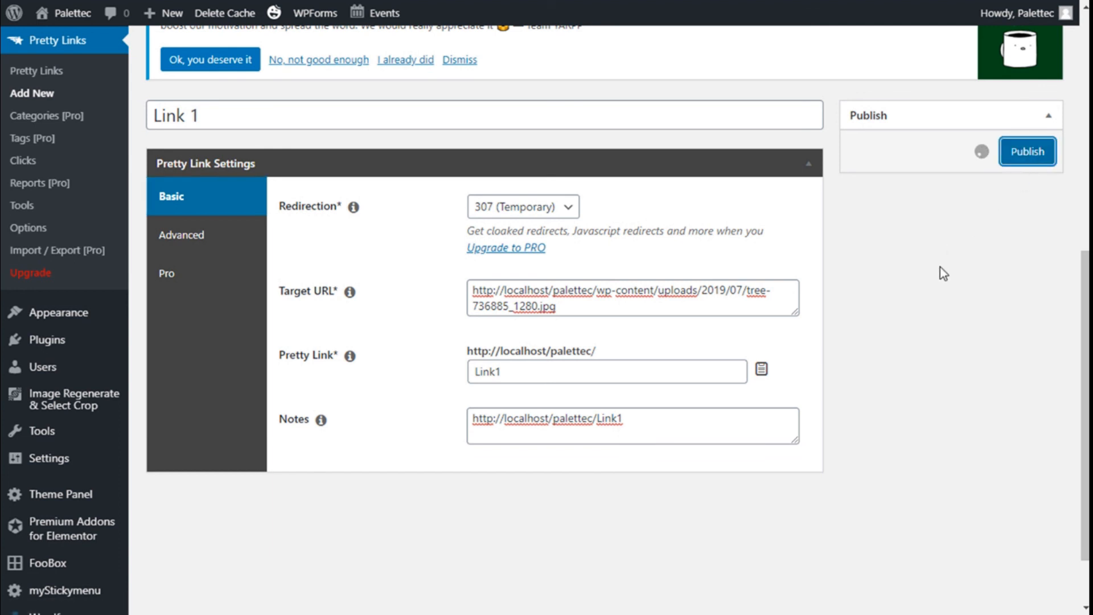
Look over the list of pretty links and show the Clicks report for all links.
scroll(453, 281, "down", 8)
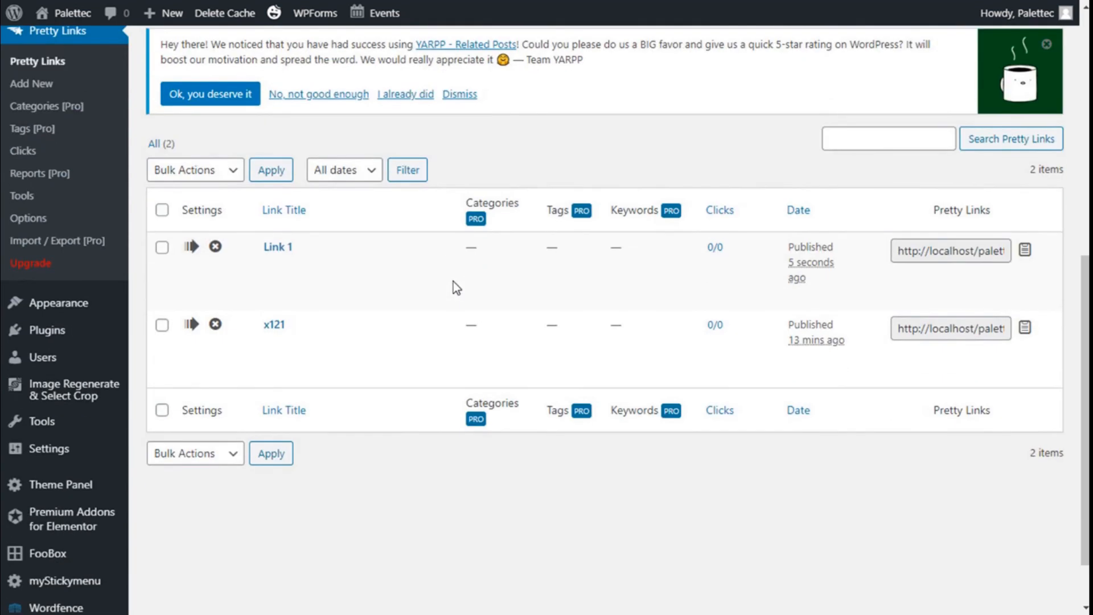
left_click(37, 154)
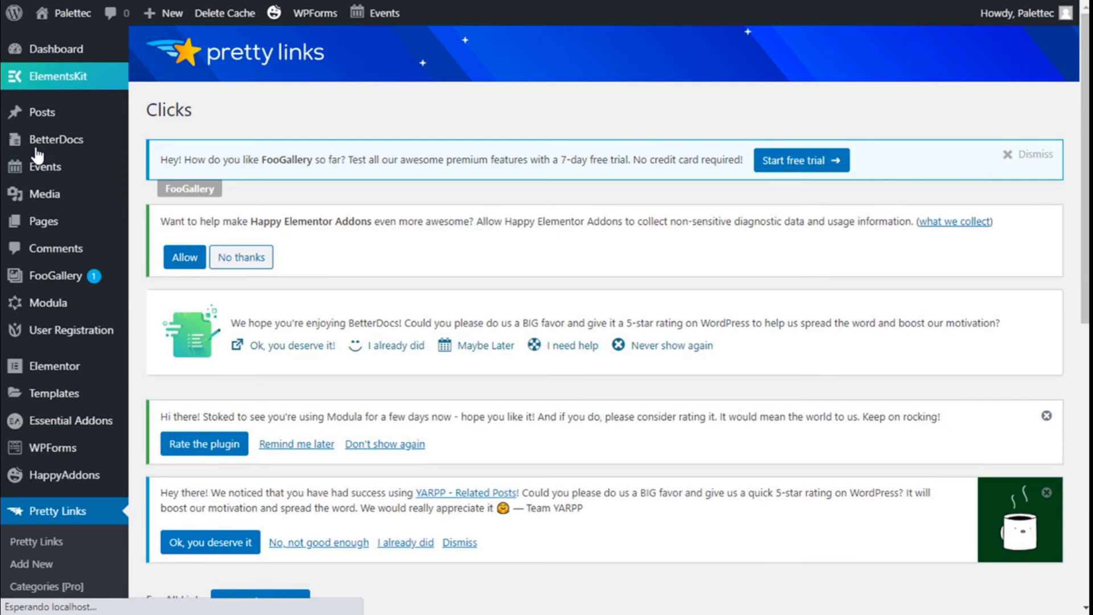
scroll(94, 232, "down", 8)
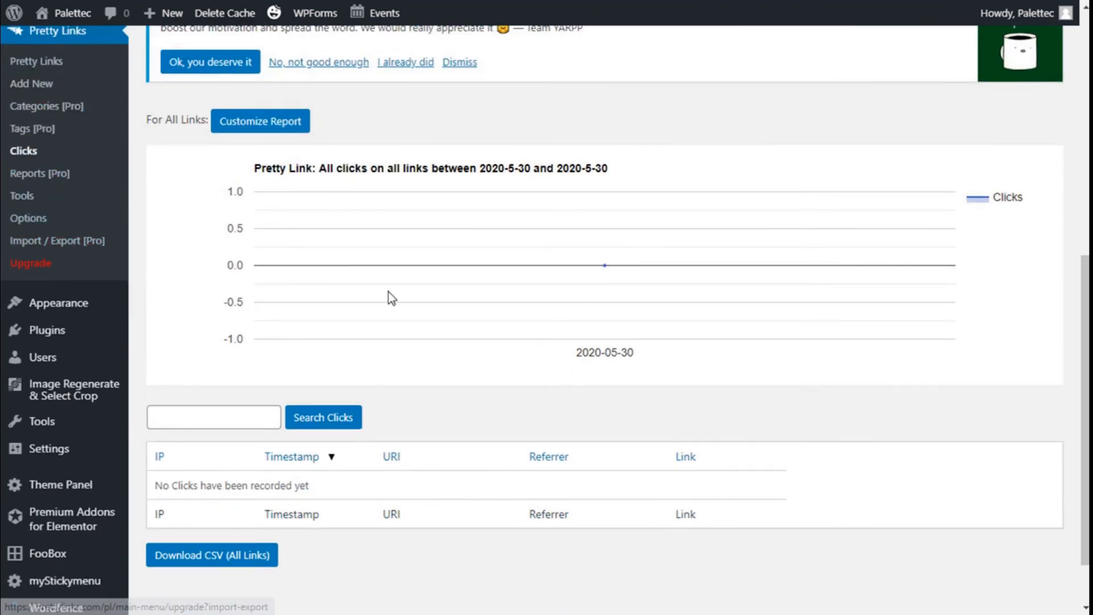